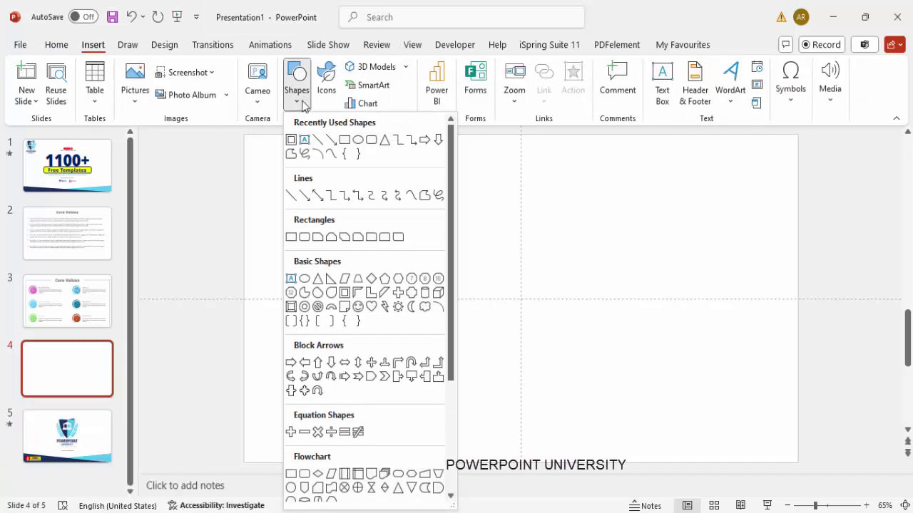
- Insert an oval and size it to 1.3 x 1.3 inches
click(304, 283)
click(483, 231)
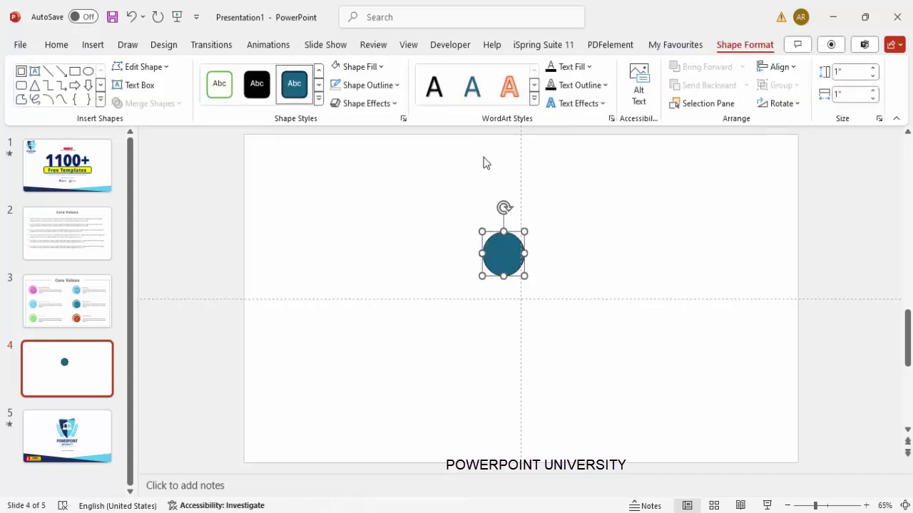
click(857, 73)
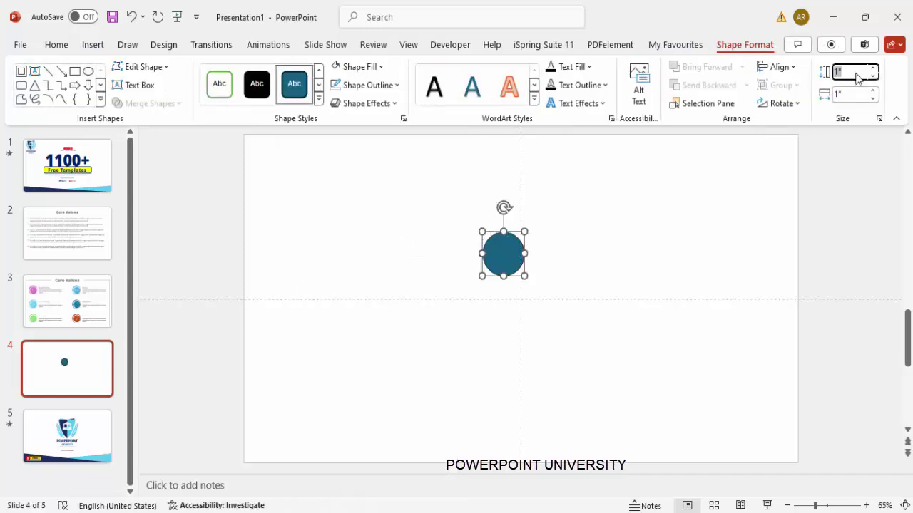
text(1.3)
click(853, 96)
text(1)
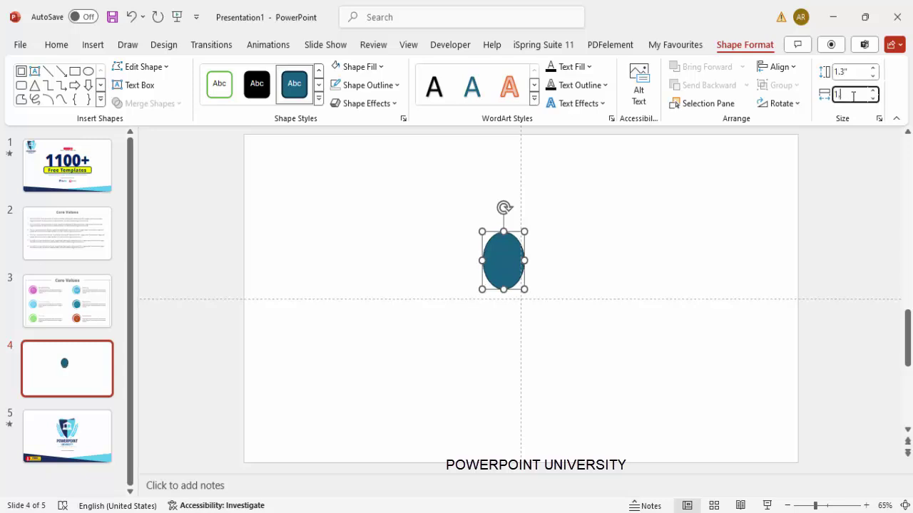
text(.3)
key(Return)
- Remove the circle's outline, fill it Plum Lighter 40%, and duplicate it upper-left
click(385, 85)
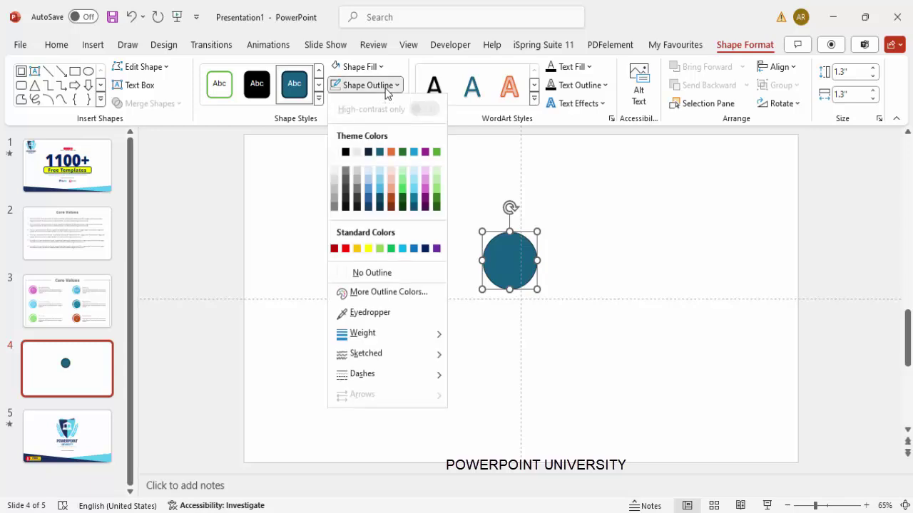
click(385, 271)
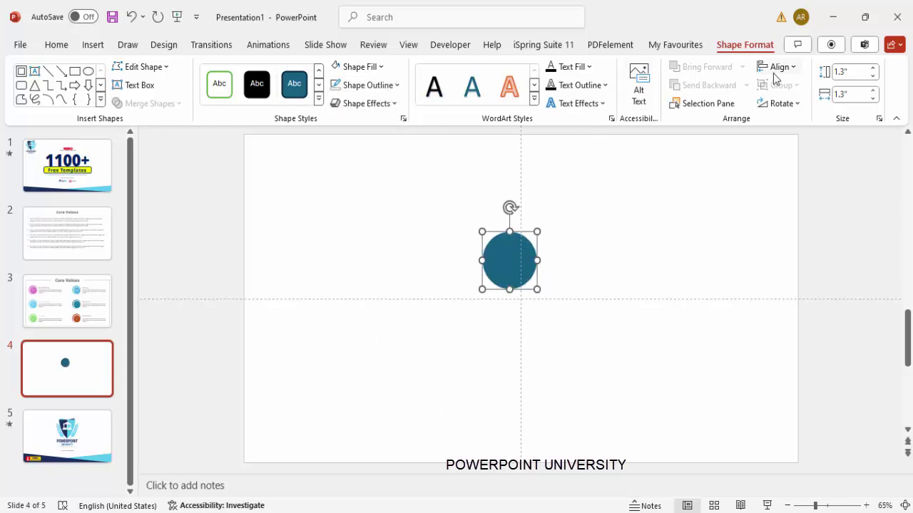
click(361, 66)
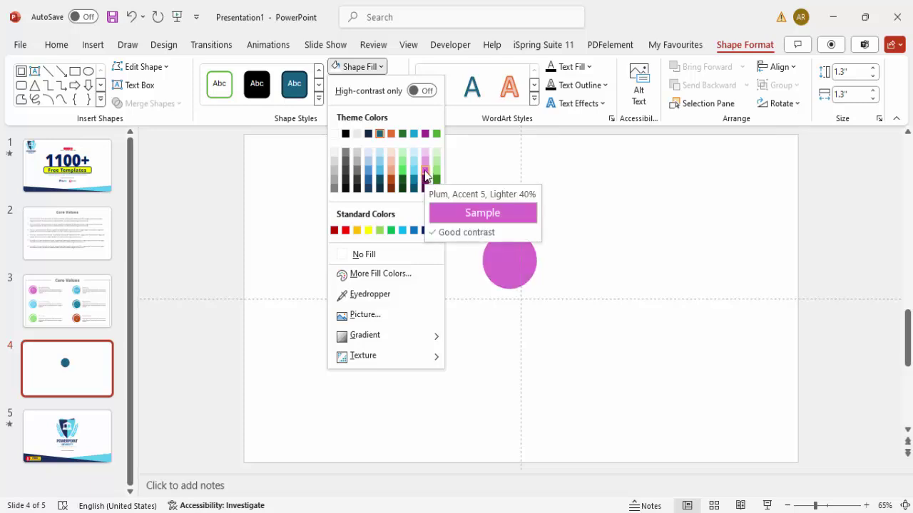
click(424, 173)
drag(521, 264, 331, 242)
- Resize the copied circle to 1.1 x 1.1 inches
click(851, 71)
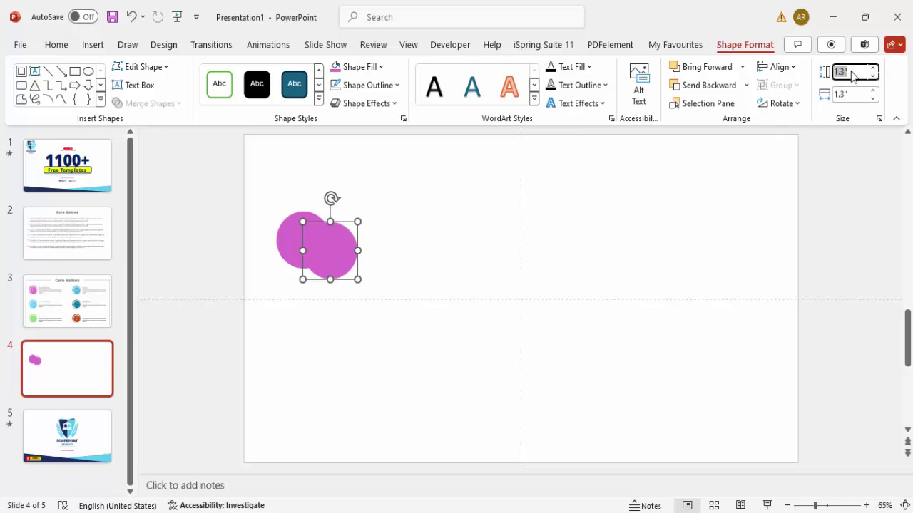
click(851, 94)
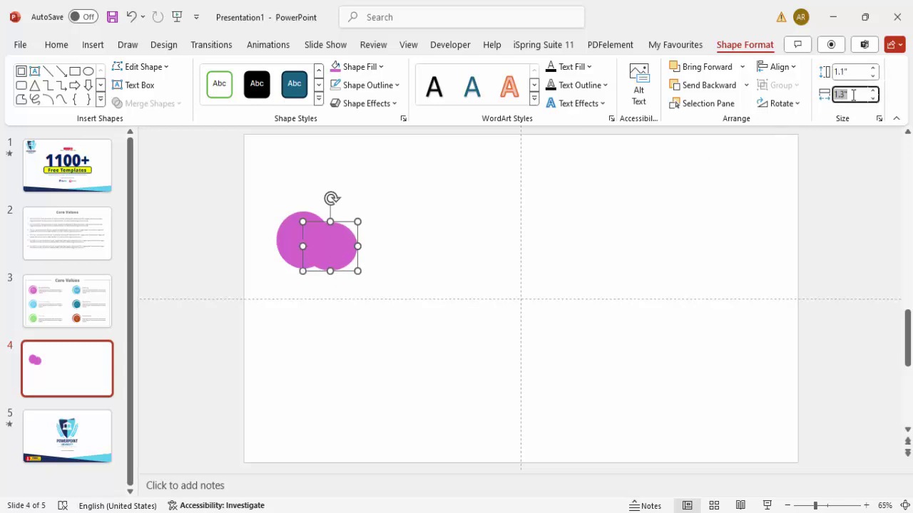
key(Return)
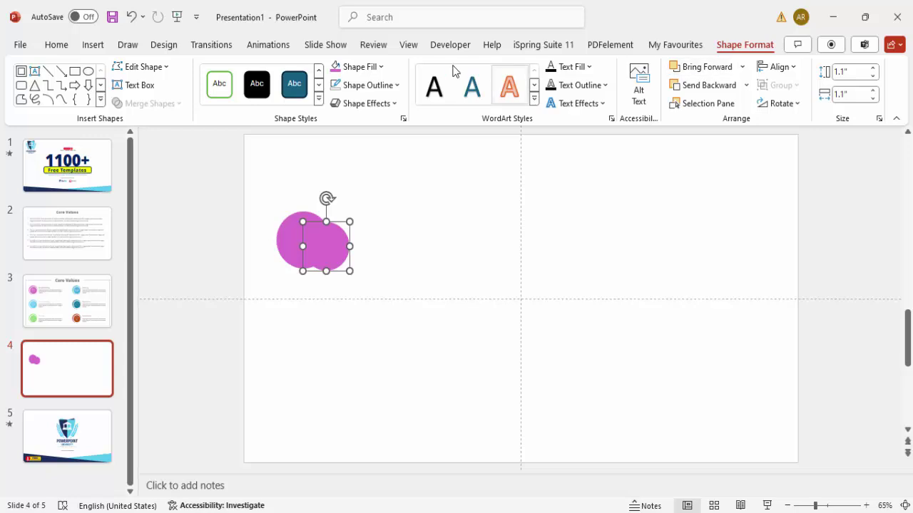
- Give the small circle a white outline and no fill, centred on the plum circle
click(392, 85)
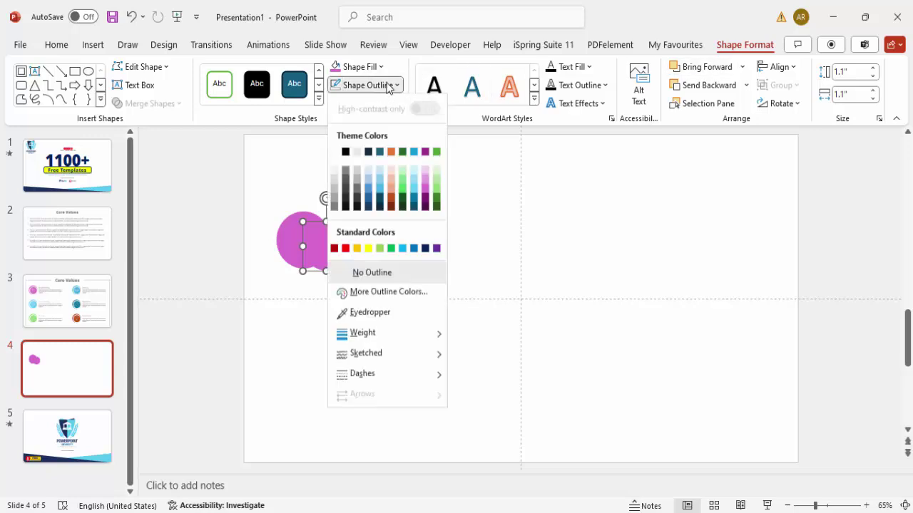
click(335, 154)
click(369, 67)
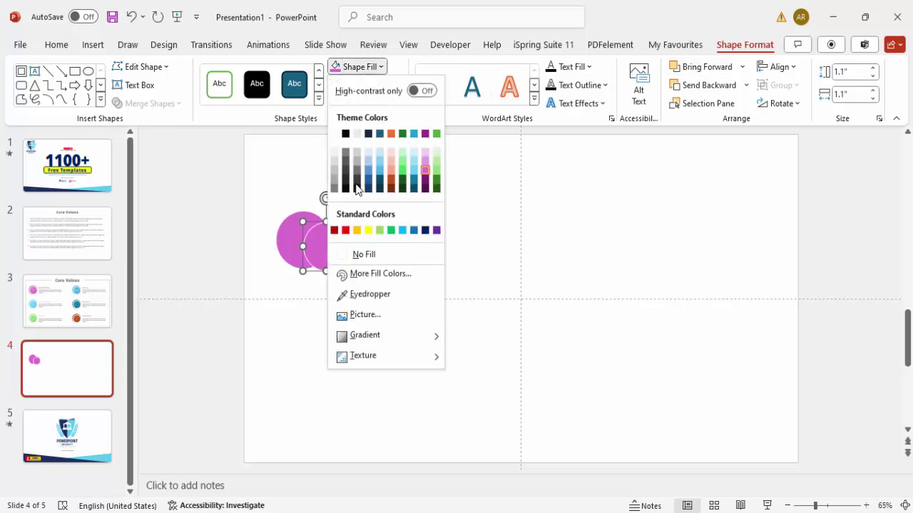
click(366, 255)
drag(329, 217, 312, 214)
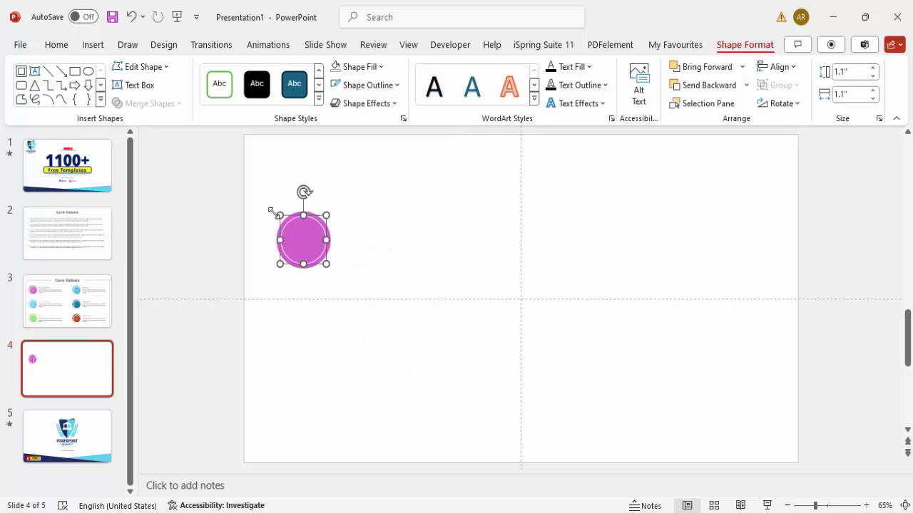
click(93, 44)
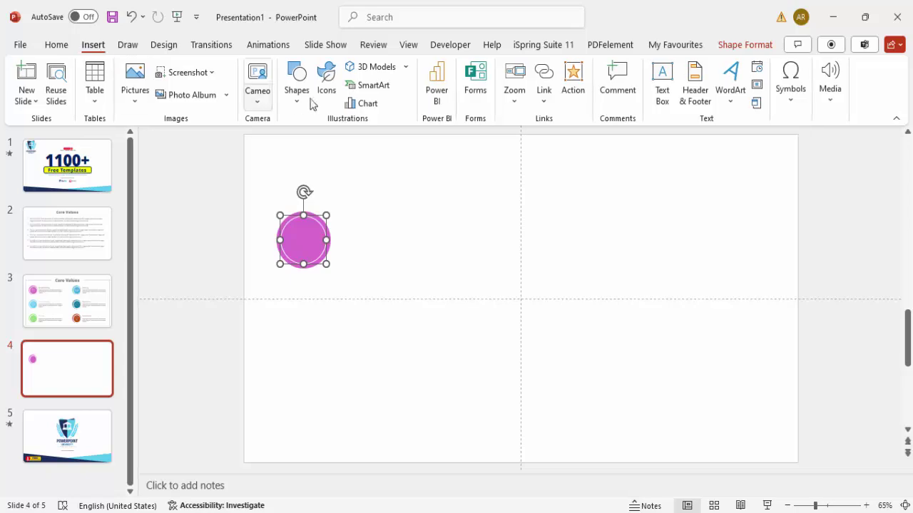
- Insert the aperture stock icon and move it onto the plum circle
click(326, 79)
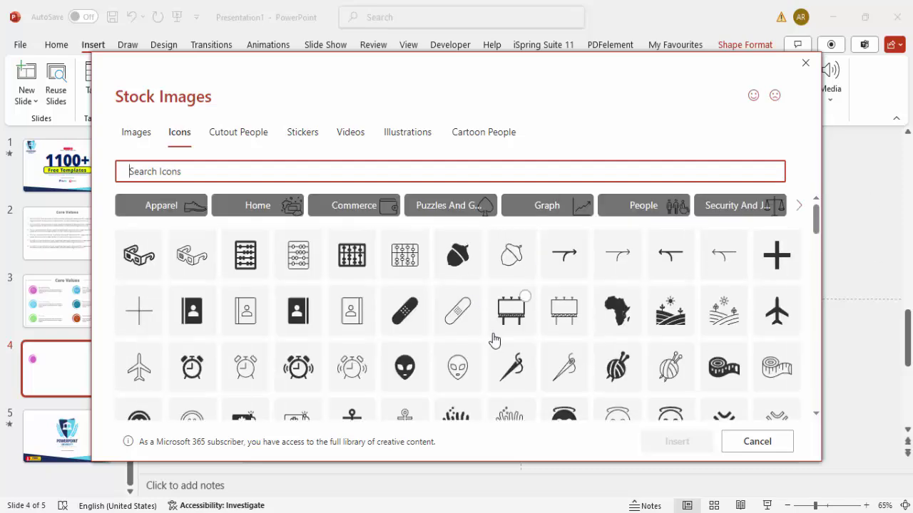
scroll(492, 340, down, 5)
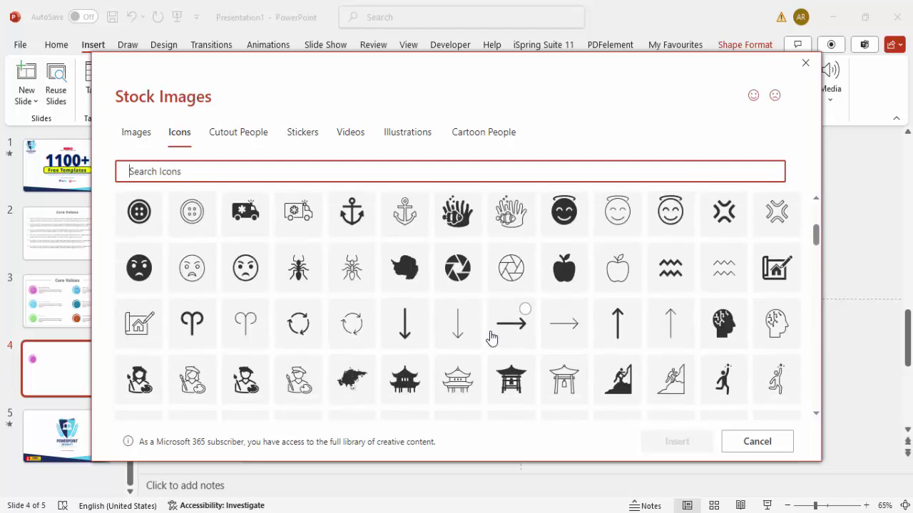
click(503, 278)
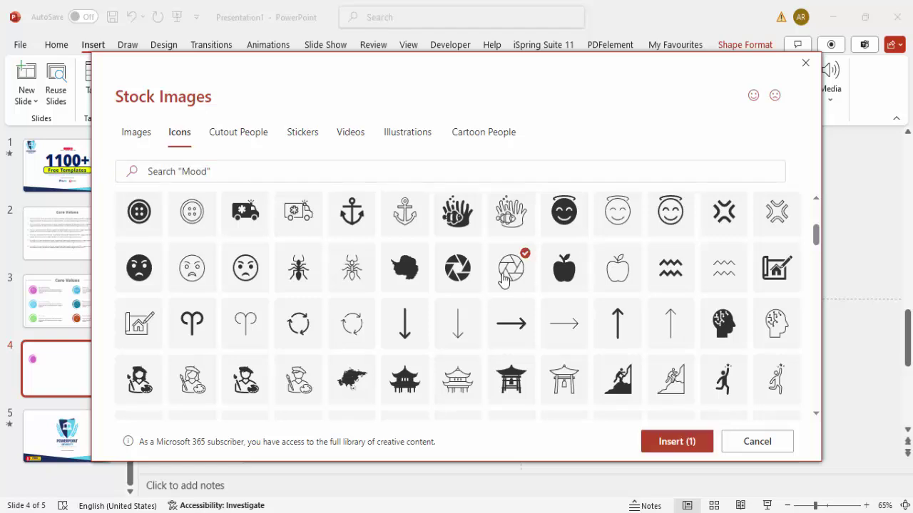
click(669, 442)
drag(531, 280, 319, 229)
- Set the aperture icon's height to 0.7 inches and fill it white
click(830, 75)
text(0.7)
click(827, 98)
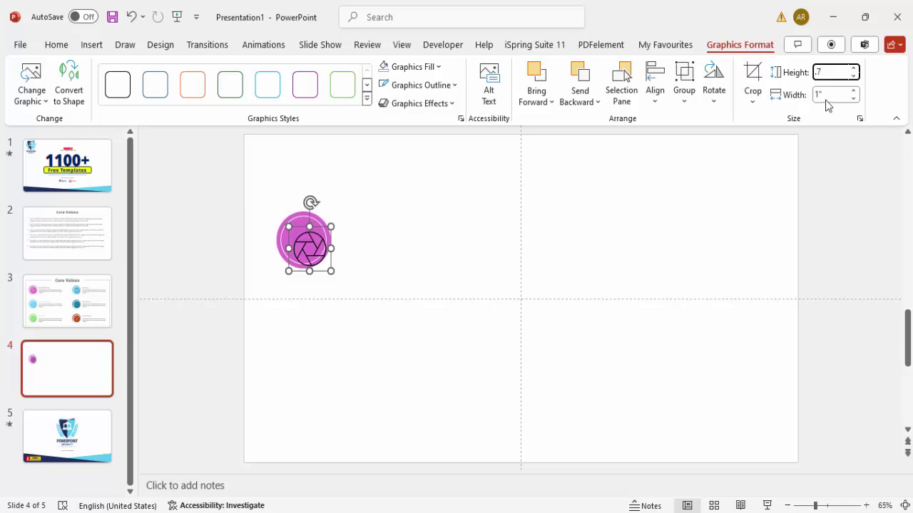
click(410, 67)
click(388, 134)
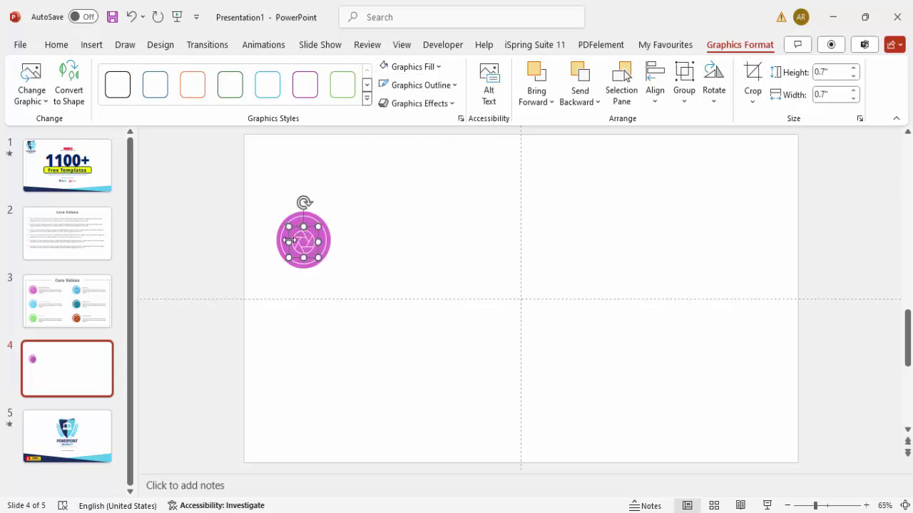
click(229, 200)
drag(229, 199, 389, 312)
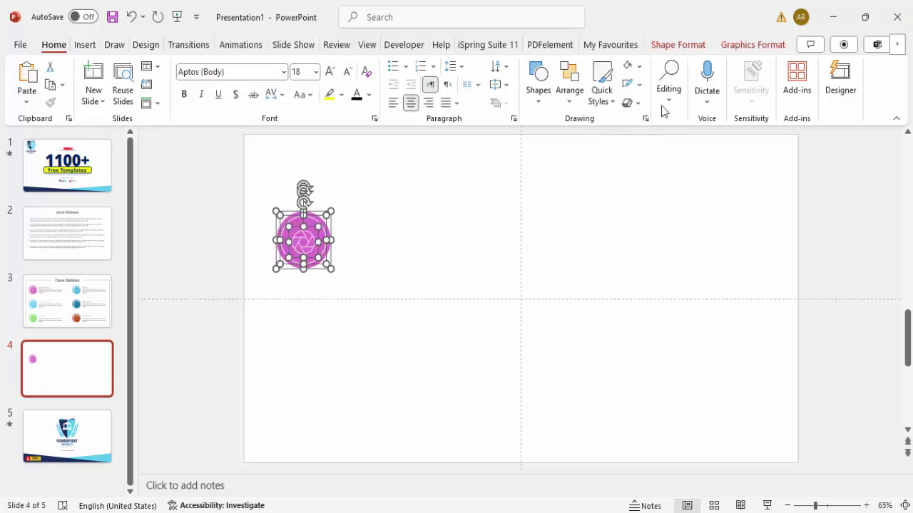
- Align the circle, ring and icon with Align Center and Align Middle
click(745, 48)
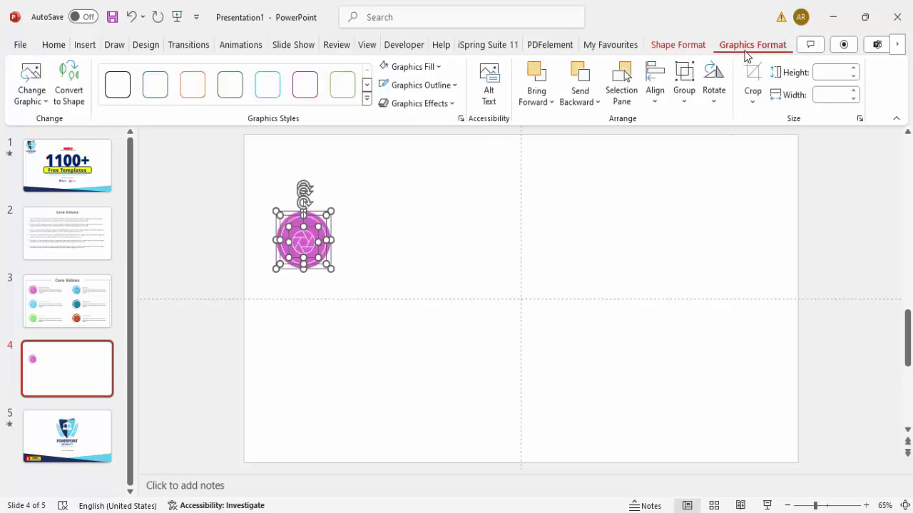
click(654, 106)
click(699, 145)
click(655, 104)
click(689, 187)
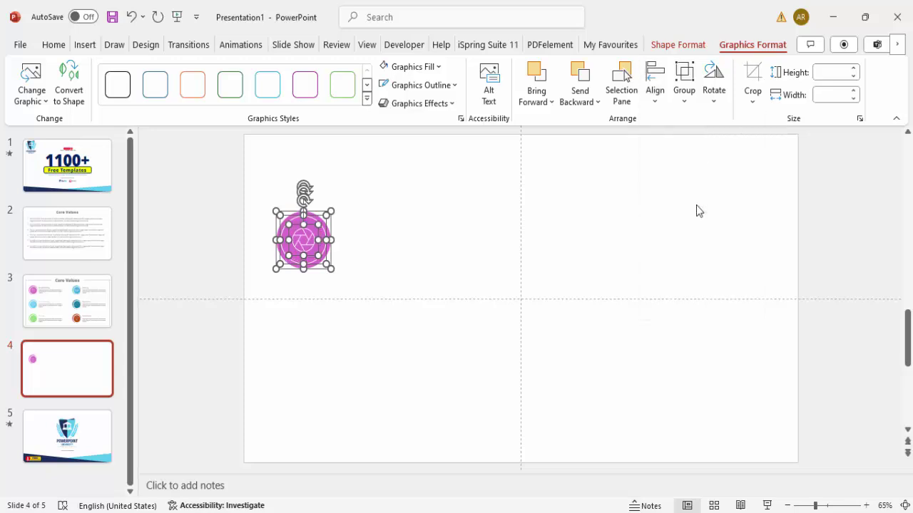
- Reselect the badge parts and undo an accidental nudge of the circle
click(405, 206)
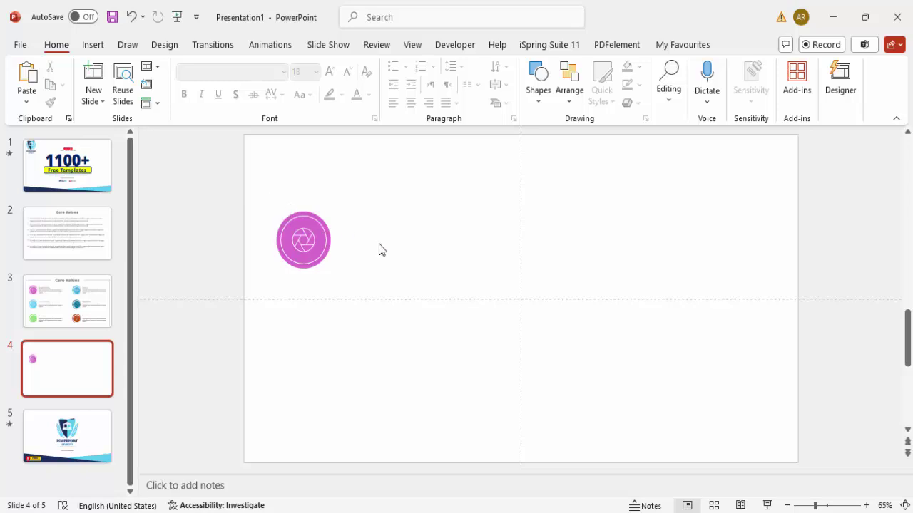
drag(261, 202, 369, 295)
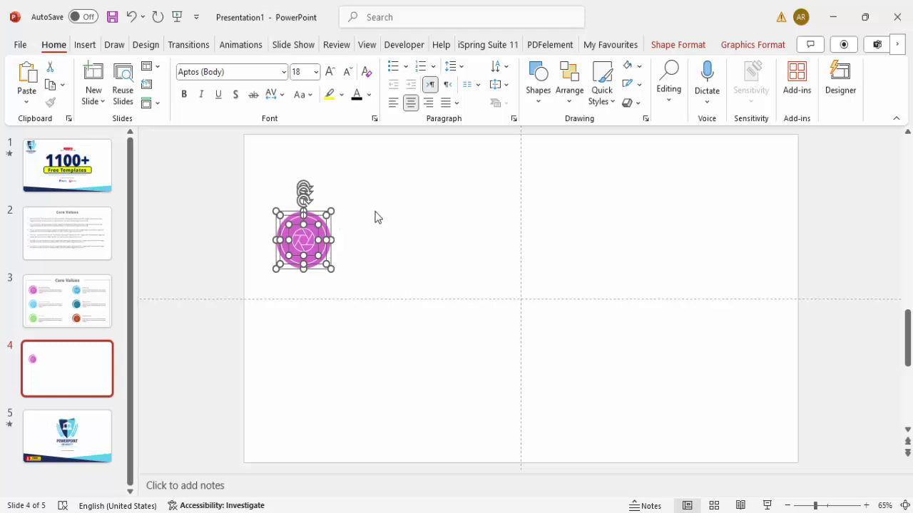
click(376, 216)
drag(368, 187, 254, 291)
click(353, 236)
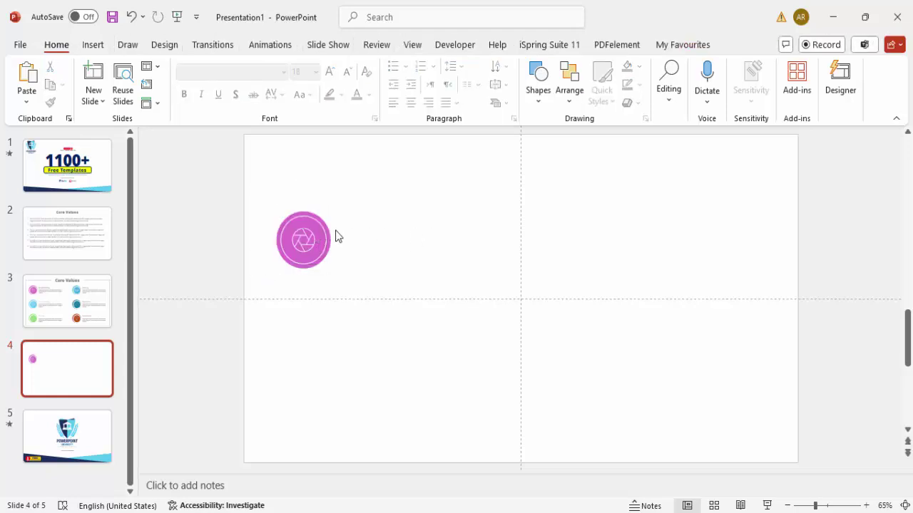
click(300, 217)
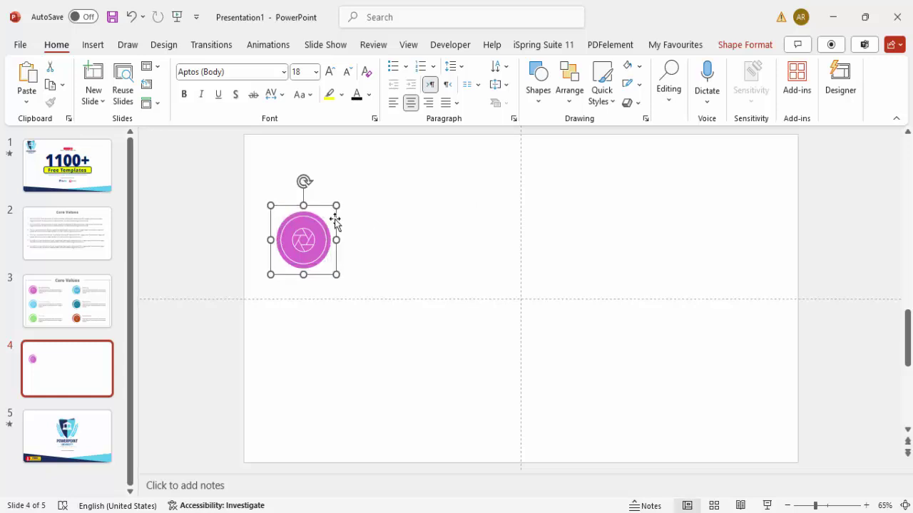
drag(313, 220, 326, 219)
key(ctrl+z)
click(352, 222)
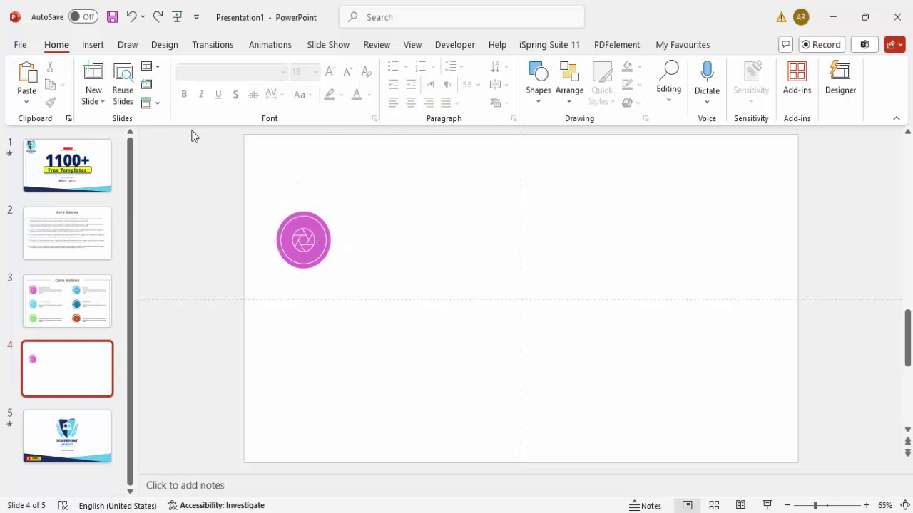
- Add a text box beside the plum circle reading '1. Responsible'
click(92, 47)
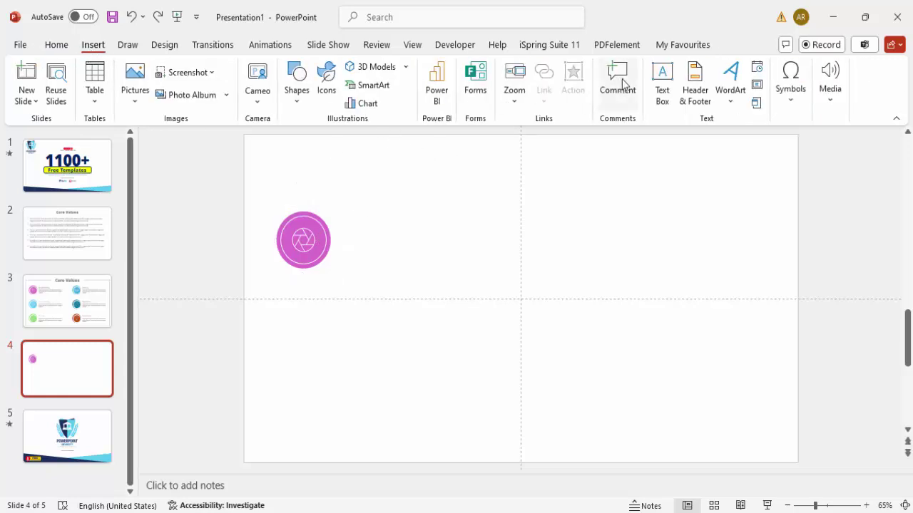
click(662, 80)
drag(331, 216, 463, 237)
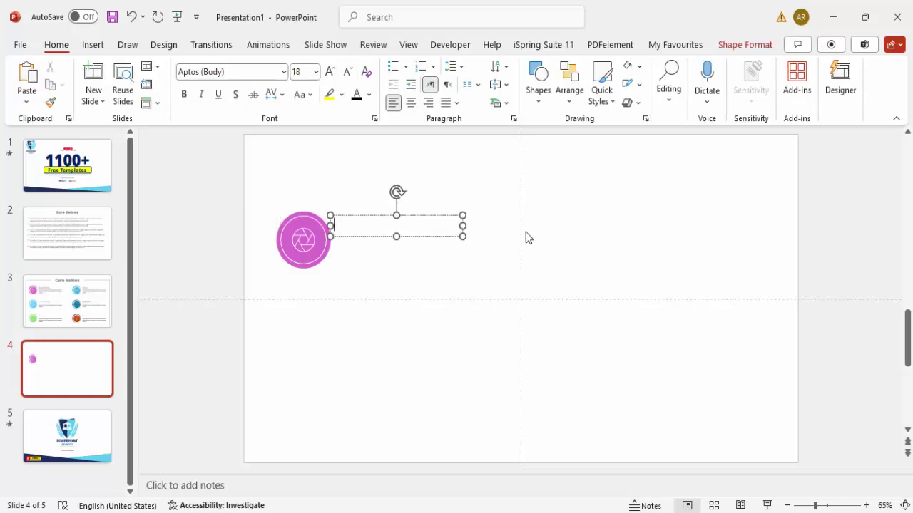
click(525, 232)
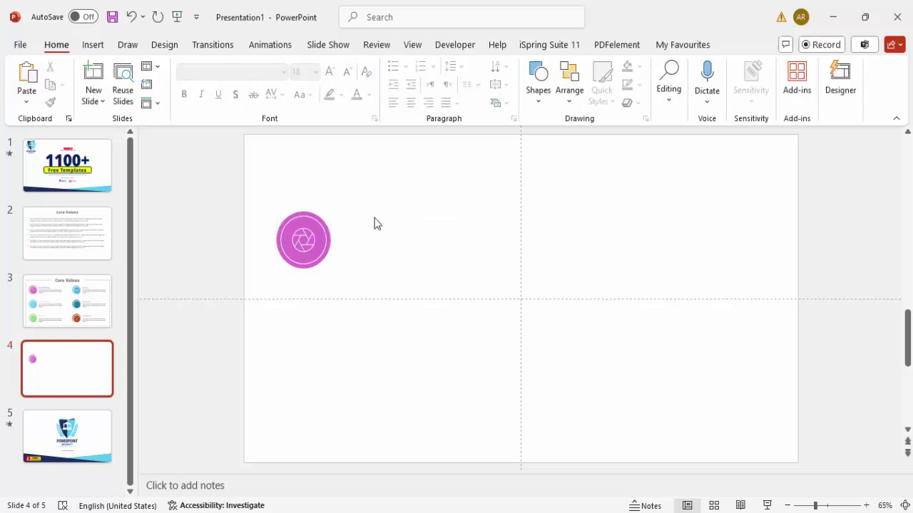
click(93, 44)
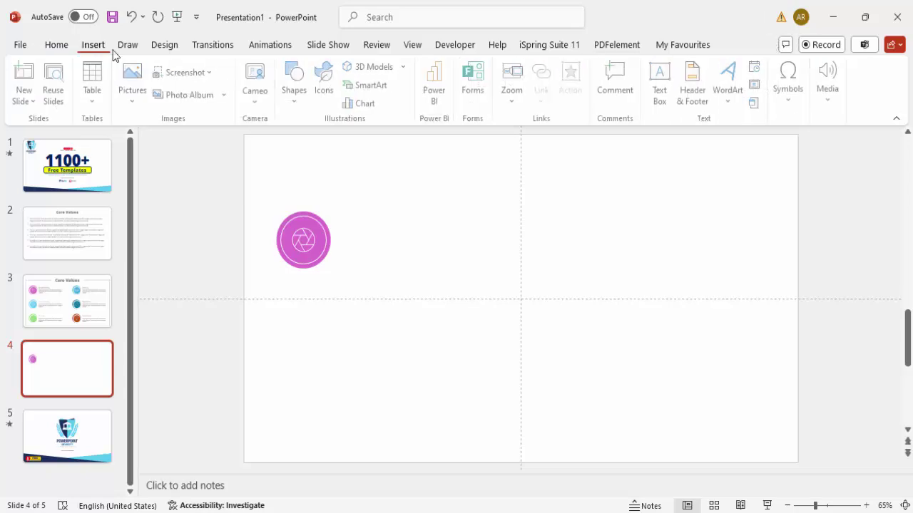
click(662, 80)
drag(341, 215, 484, 247)
text(1. Responsib)
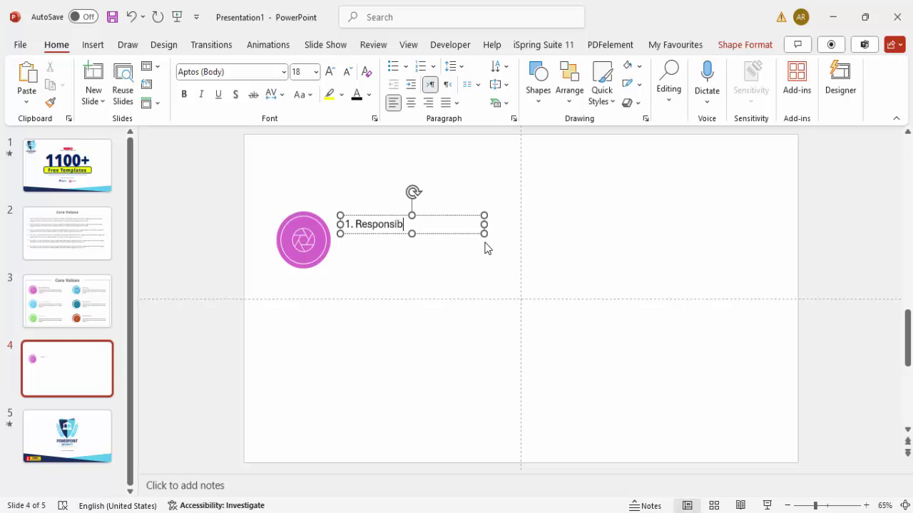
- Set the heading font to Open Sans Semibold
click(373, 215)
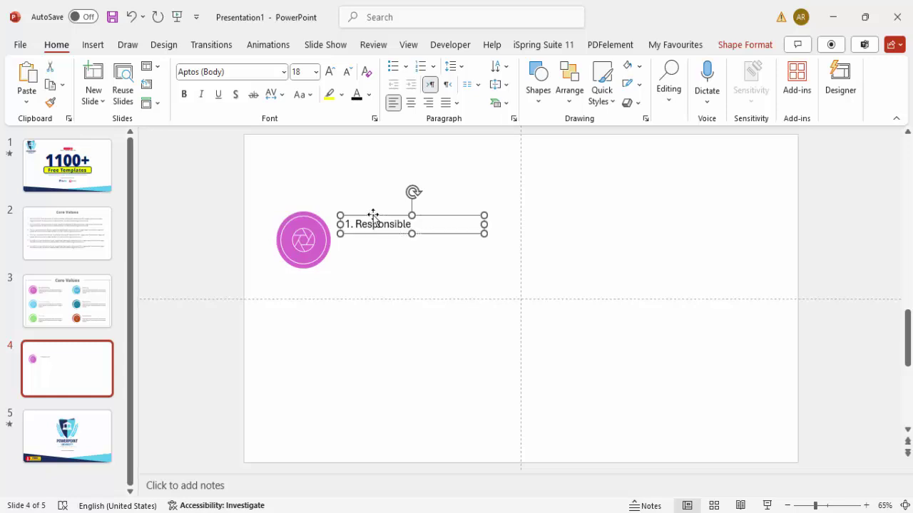
click(234, 72)
text(O)
key(Right)
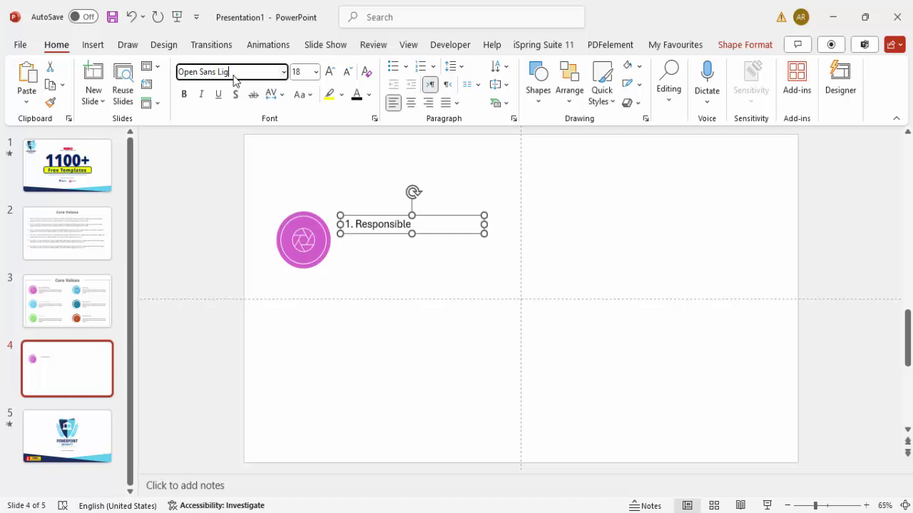
text(Semibold)
key(Return)
- Enlarge the heading to 24 pt, nudge it beside the circle, and colour it pink
click(330, 74)
click(330, 74)
drag(377, 219, 366, 215)
click(369, 95)
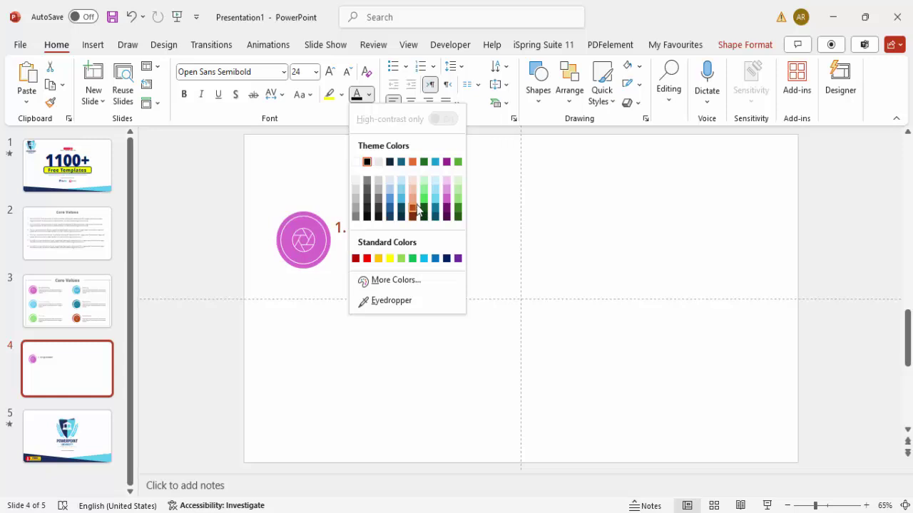
click(448, 202)
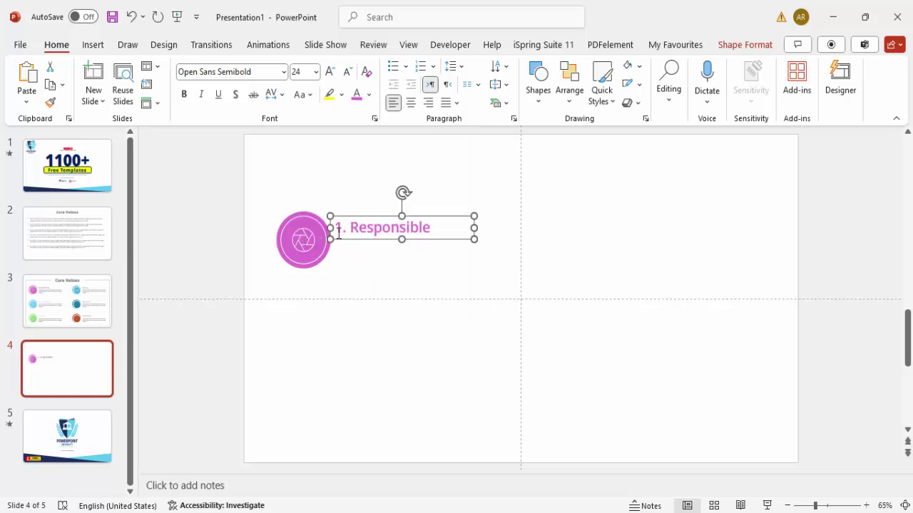
click(96, 46)
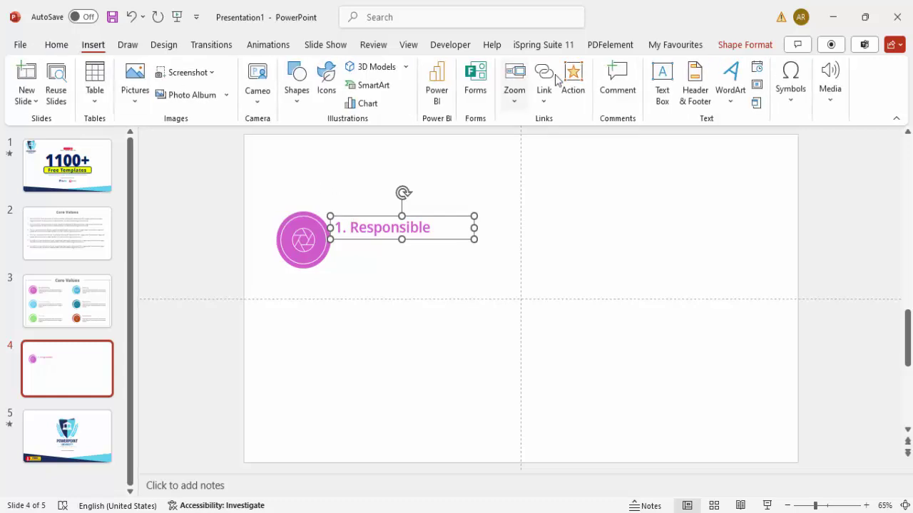
click(662, 84)
- Add a =lorem(1) text box under the heading and delete its second half
drag(338, 246, 510, 289)
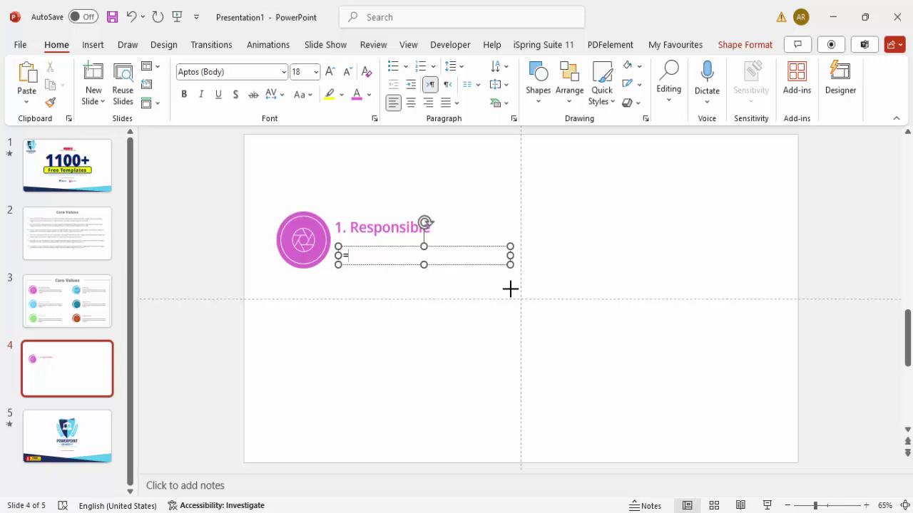
text(=lorem(1))
key(Return)
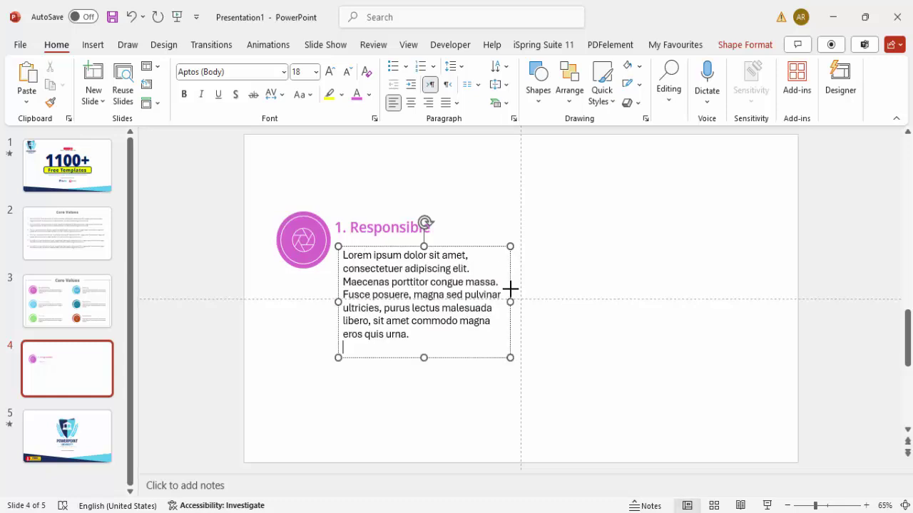
drag(357, 294, 570, 396)
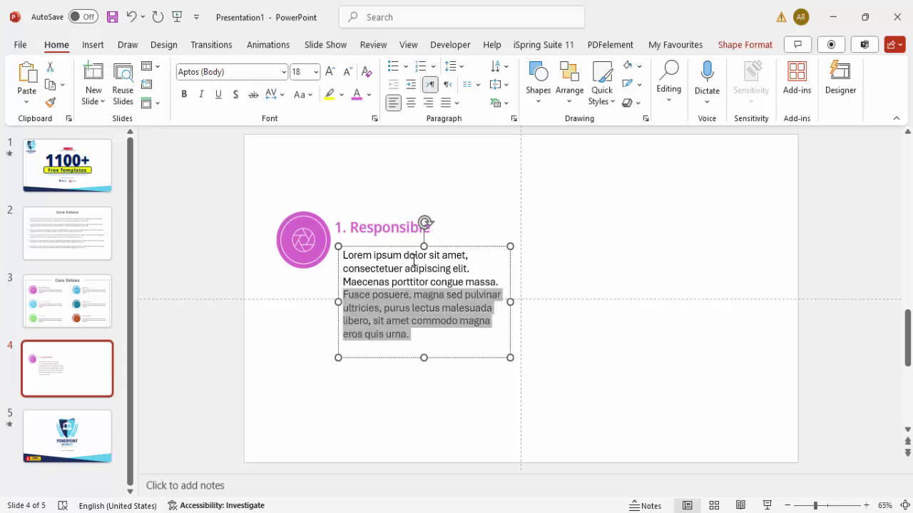
key(Delete)
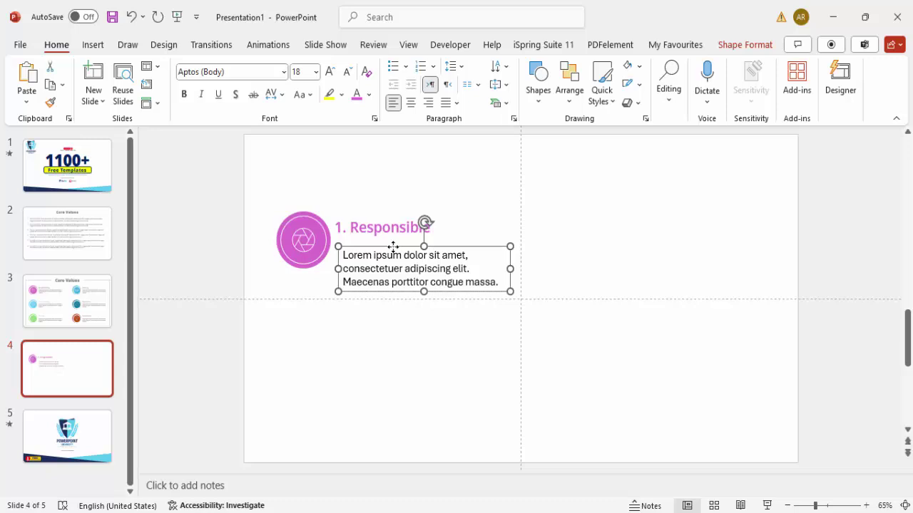
- Set the description text to 14 pt grey
click(330, 73)
click(347, 74)
click(347, 76)
click(347, 75)
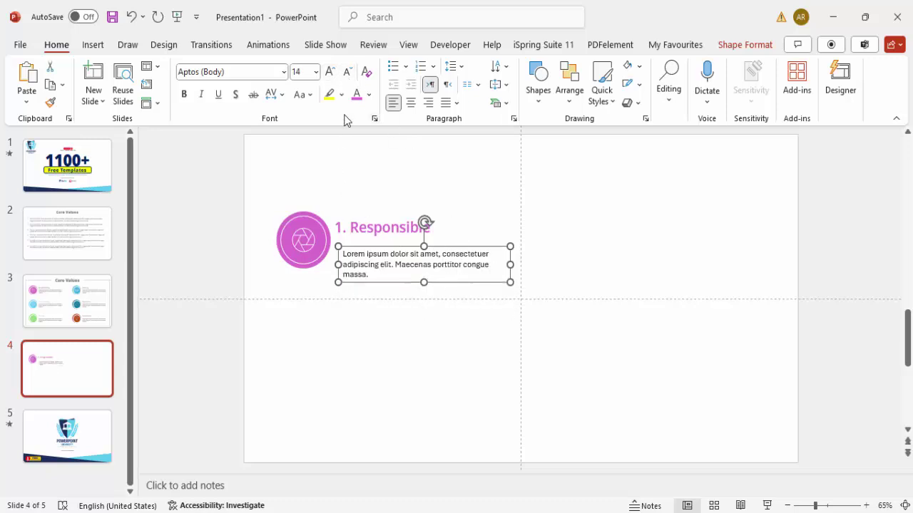
click(368, 96)
click(357, 221)
- Tuck the description under the heading, then copy the whole item down twice
mouse_move(360, 250)
mouse_down()
mouse_move(350, 230)
mouse_move(356, 239)
mouse_up()
drag(258, 183, 656, 326)
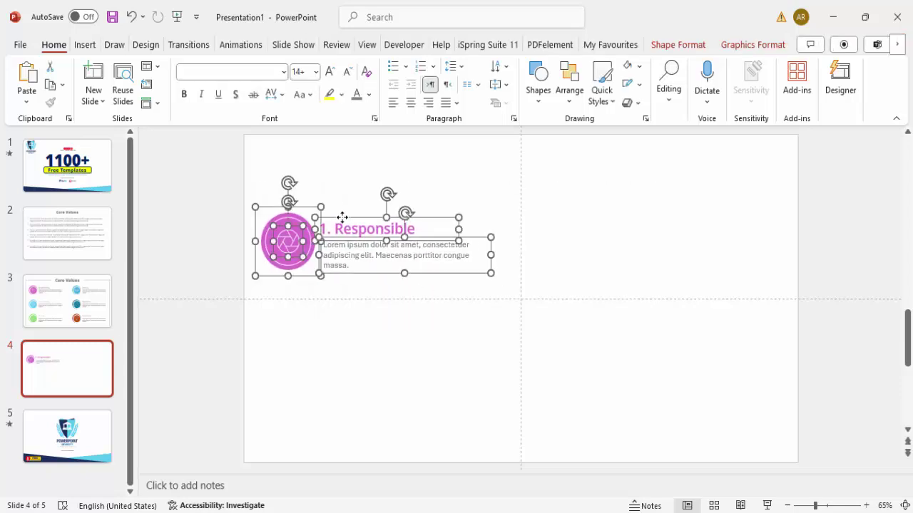
drag(344, 224, 348, 310)
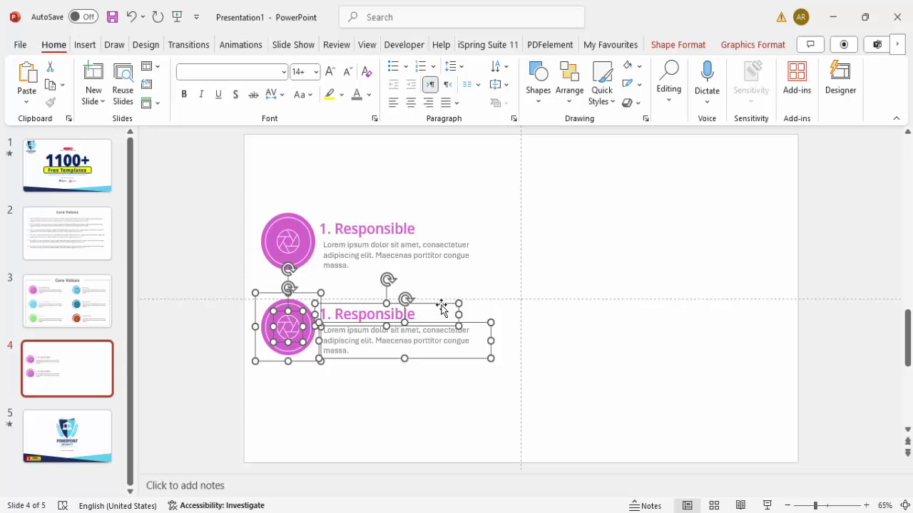
drag(444, 311, 447, 396)
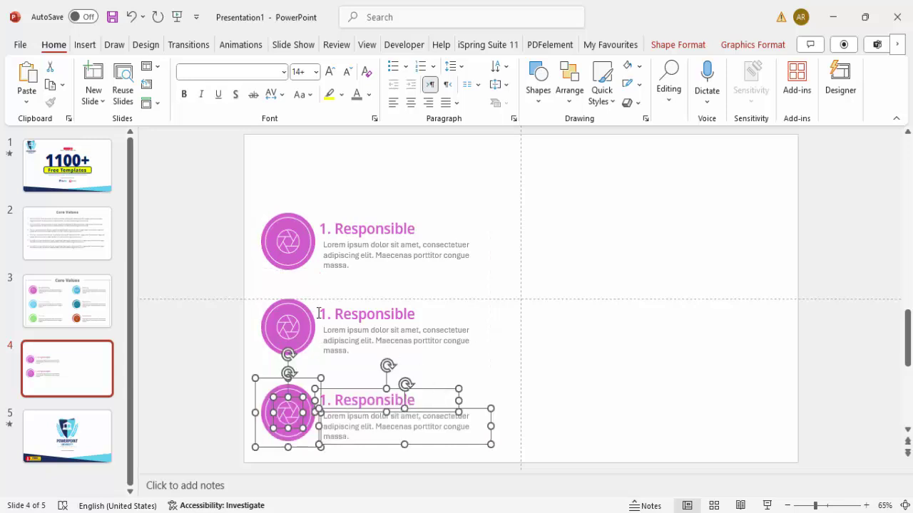
- Copy the three-item column to the right half of the slide
drag(210, 190, 632, 472)
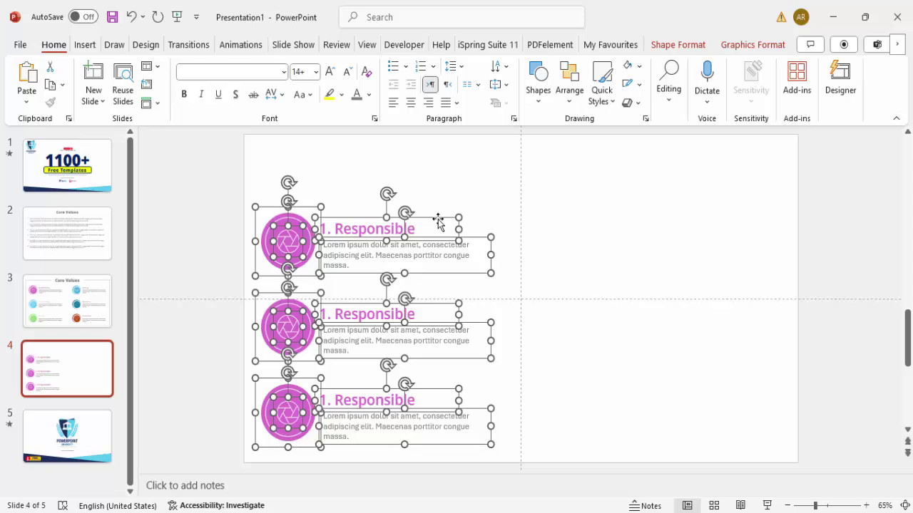
drag(438, 222, 725, 245)
click(552, 175)
click(93, 45)
click(662, 79)
- Add a centred 'CORE VALUES' text box at the top, enlarged to 44 pt
drag(437, 161, 632, 192)
text(CORE VALUES)
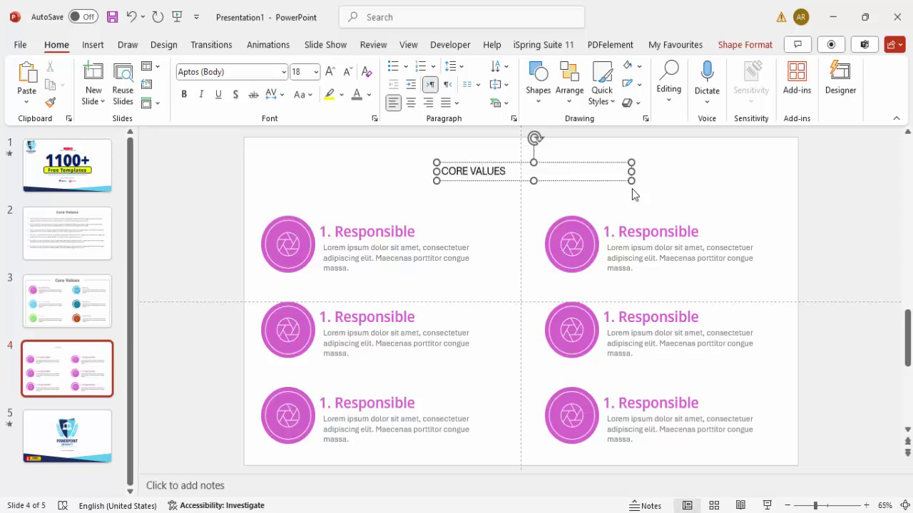
click(485, 163)
click(411, 103)
click(330, 71)
click(329, 71)
click(329, 71)
click(329, 71)
click(330, 72)
click(330, 72)
click(330, 71)
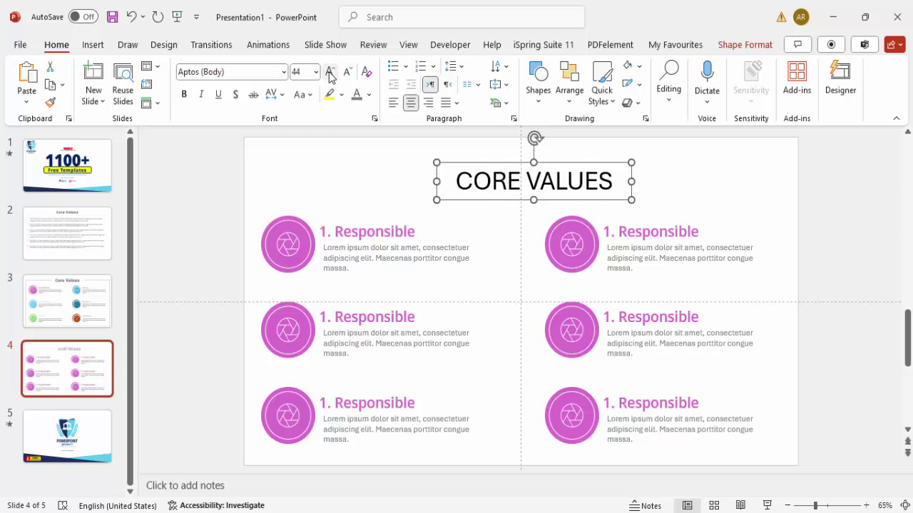
click(248, 68)
- Make the title grey Open Sans Extrabold and move it to top centre
text(Open Sans Semibold)
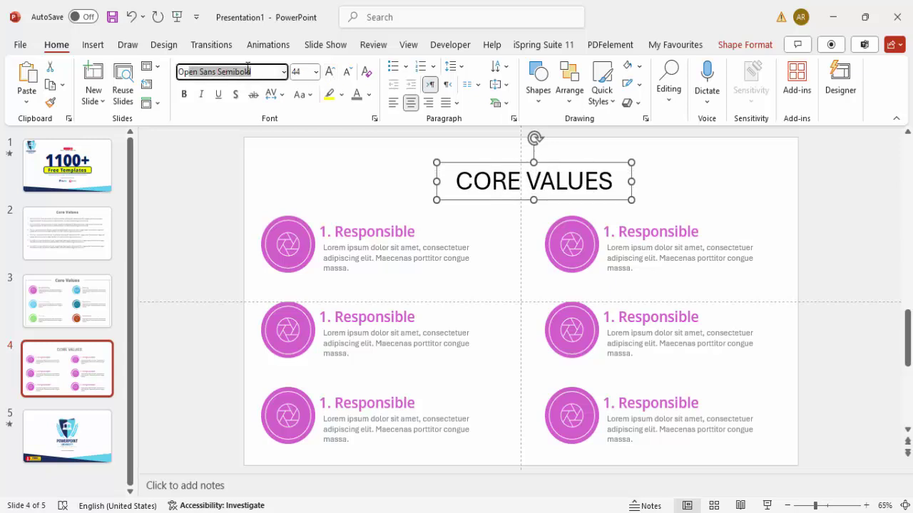
key(End)
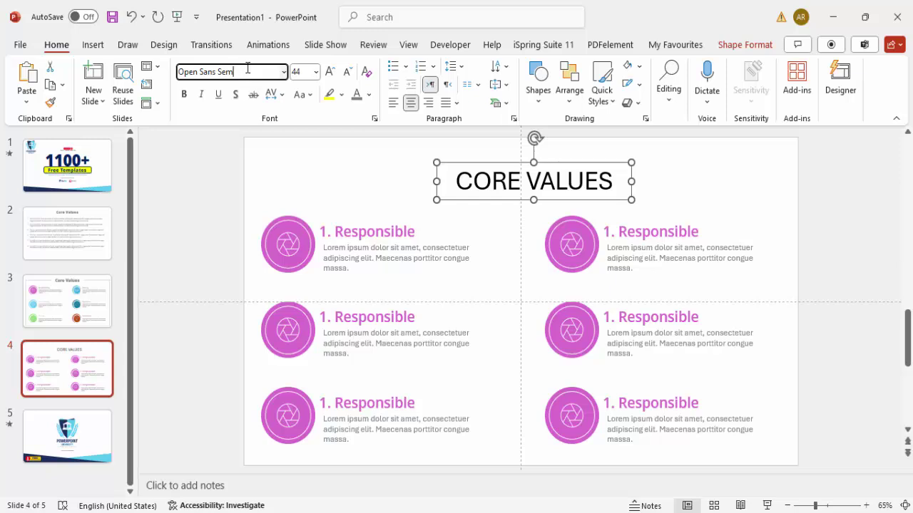
text(Extrabold)
key(Return)
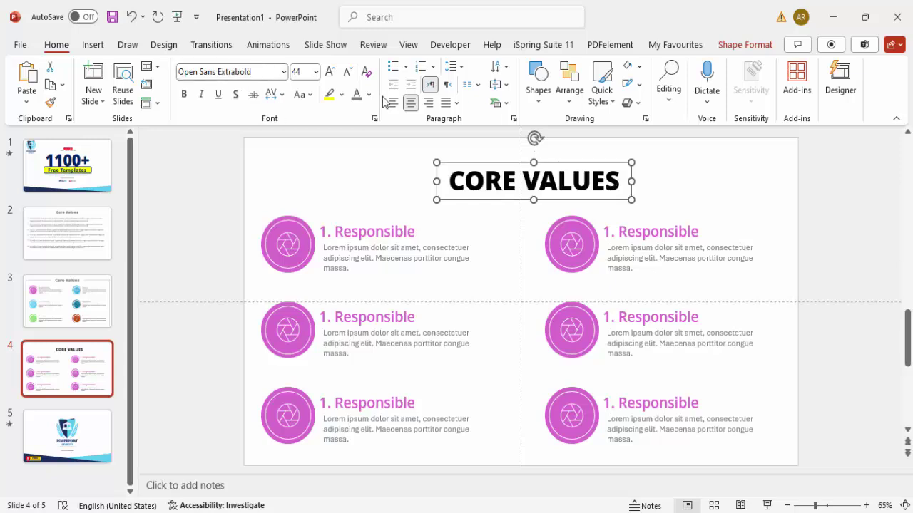
click(369, 95)
click(360, 214)
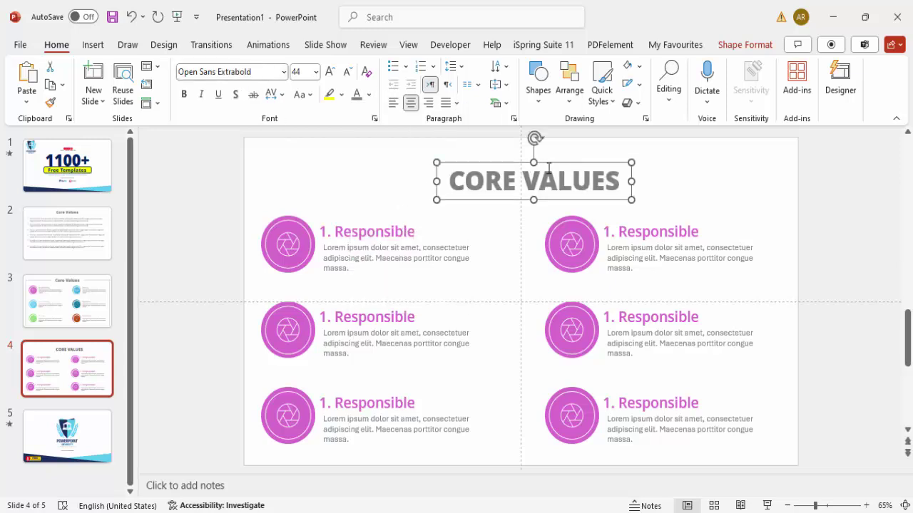
drag(545, 163, 538, 157)
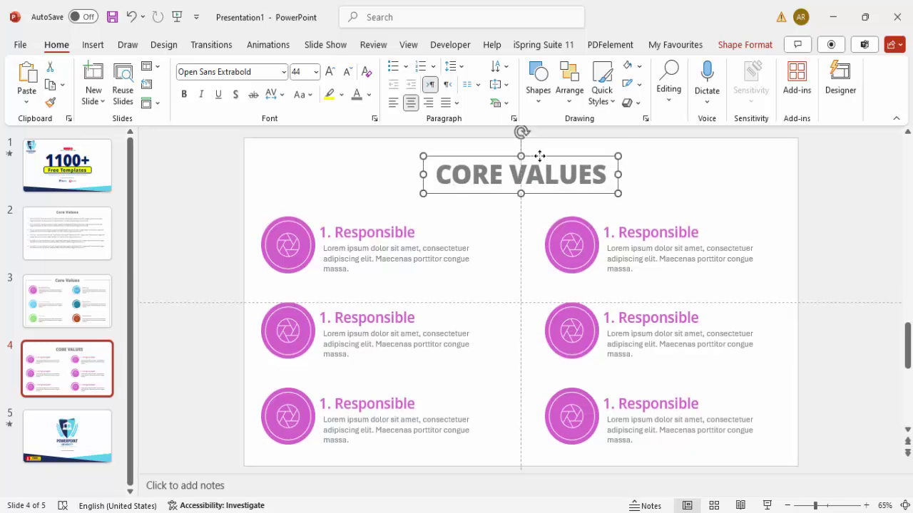
click(342, 316)
- Rename the lower left headings to '2. Accountable' and '3. Caring'
drag(325, 314, 418, 315)
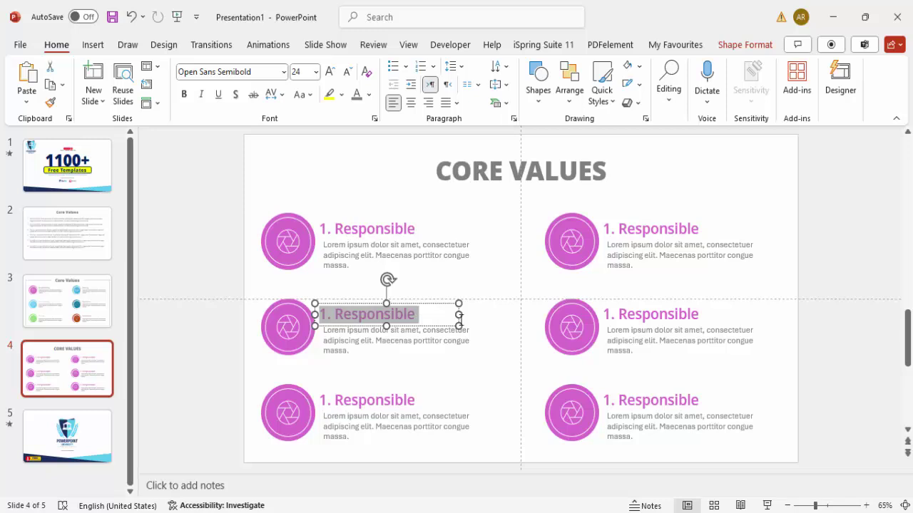
text(2. Resp)
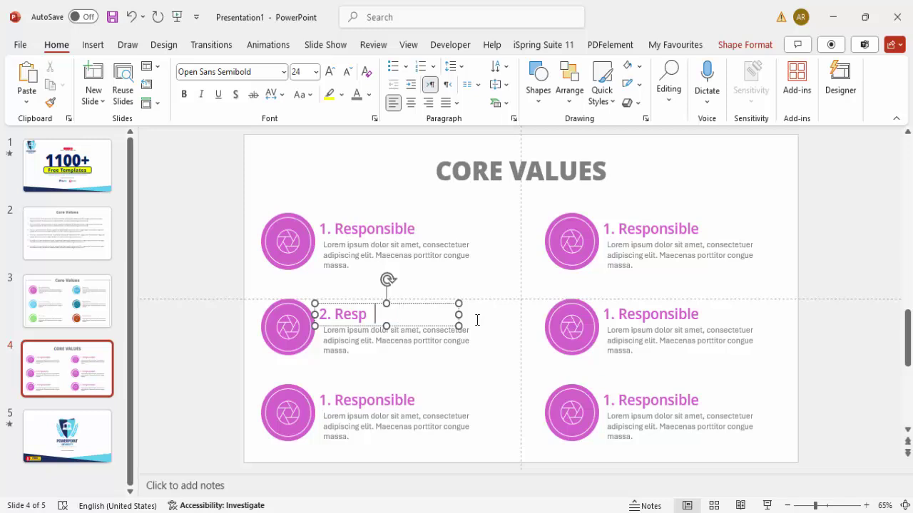
text(Accountabl)
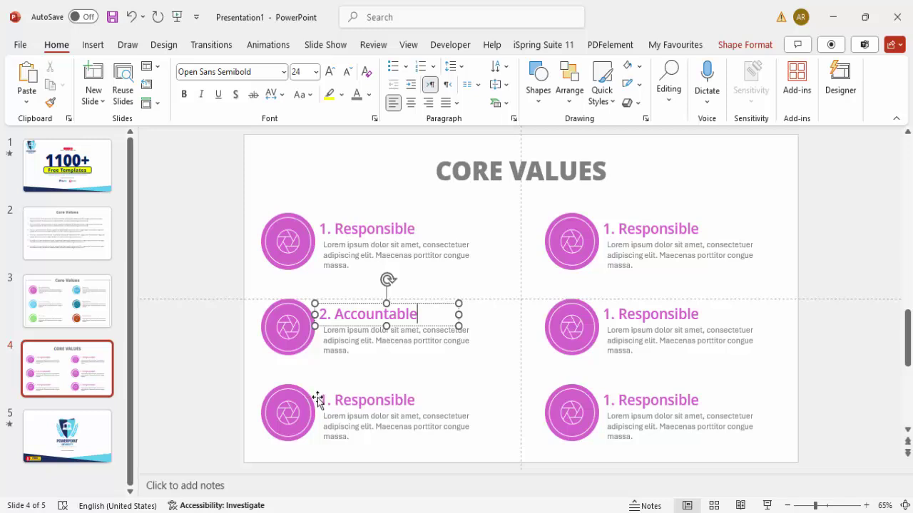
drag(322, 398, 523, 407)
text(3. )
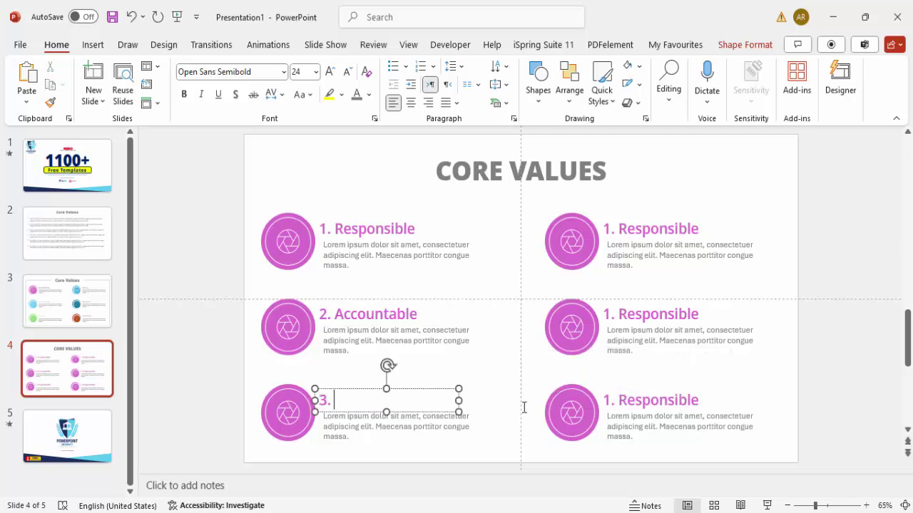
text(Caring)
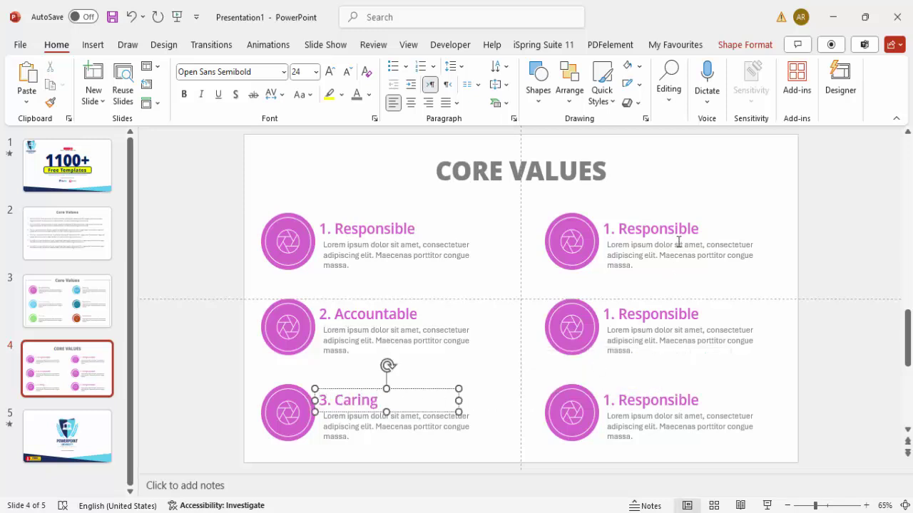
- Rename the right-column headings to '4. Sharing', '5. Excellence' and '6. Innovation'
drag(608, 229, 766, 230)
text(4)
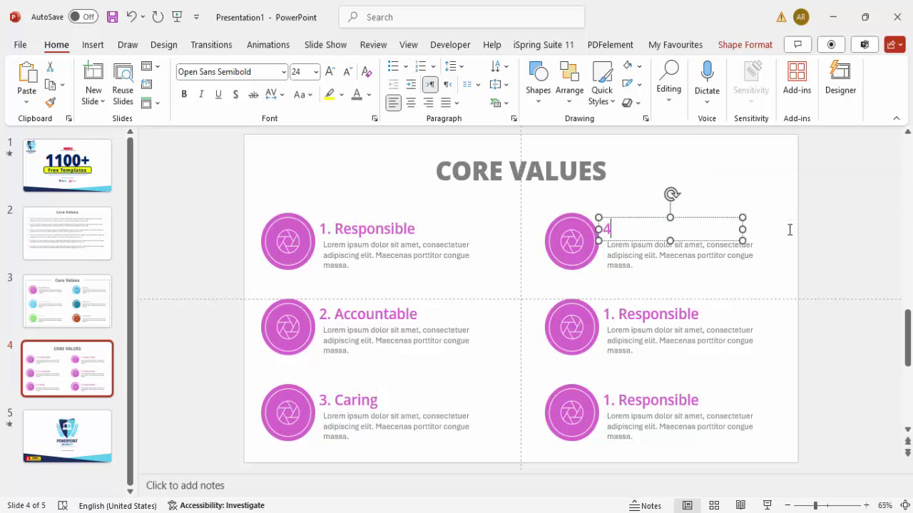
text(. Sharing)
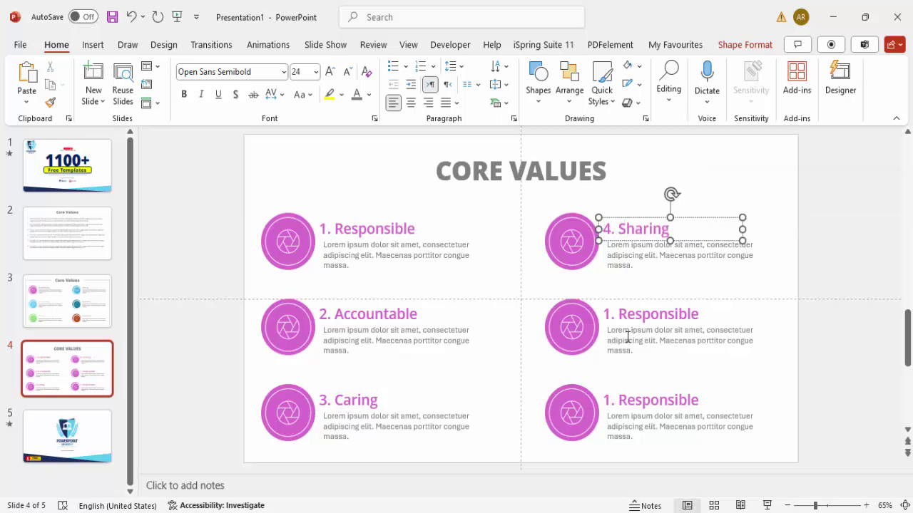
drag(606, 315, 852, 322)
text(5. Excellence)
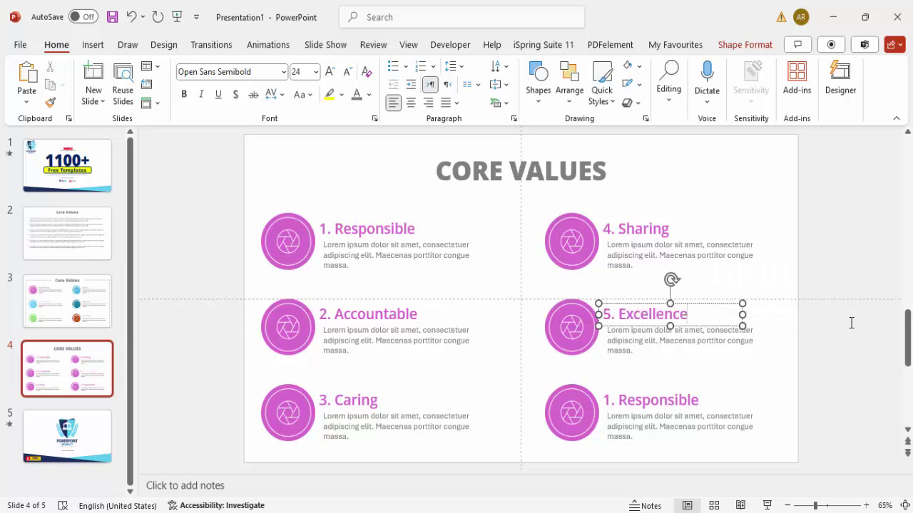
drag(606, 400, 853, 401)
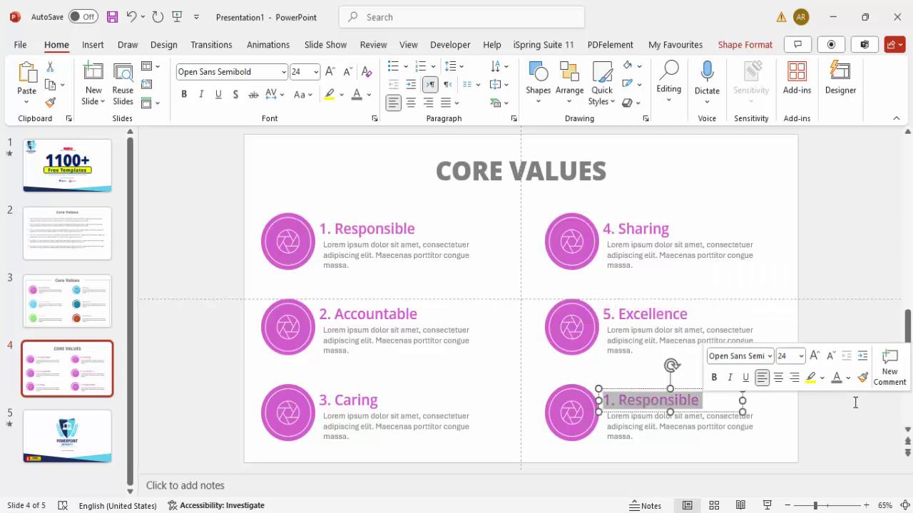
text(6. Innovation)
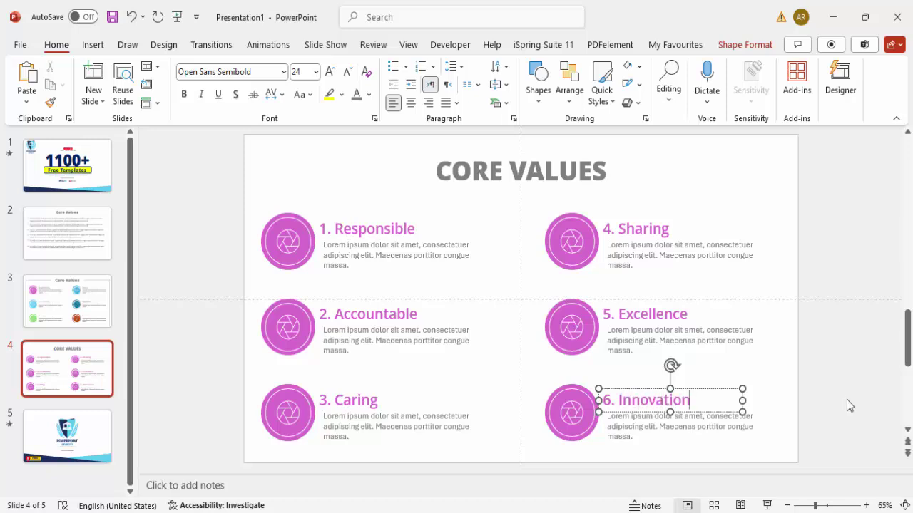
click(287, 309)
shift+click(290, 309)
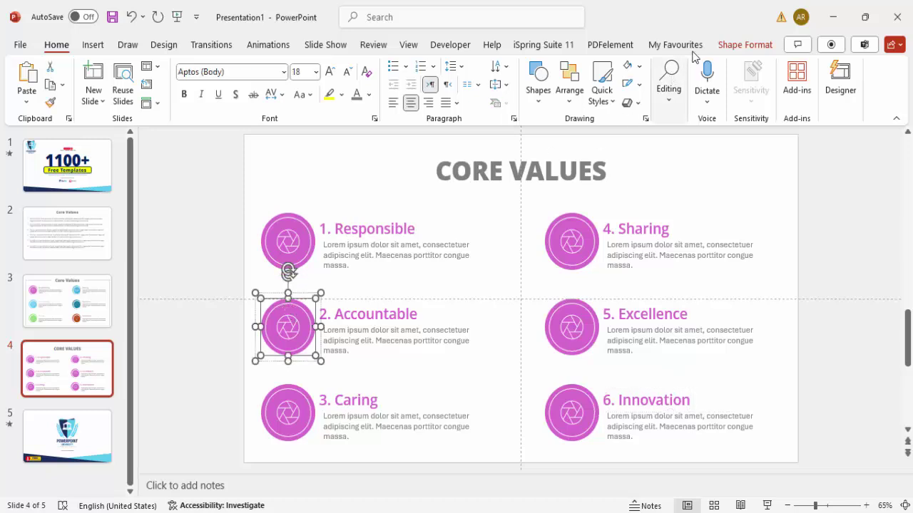
- Fill the Accountable circle green and the Caring circle light blue
click(743, 45)
click(378, 67)
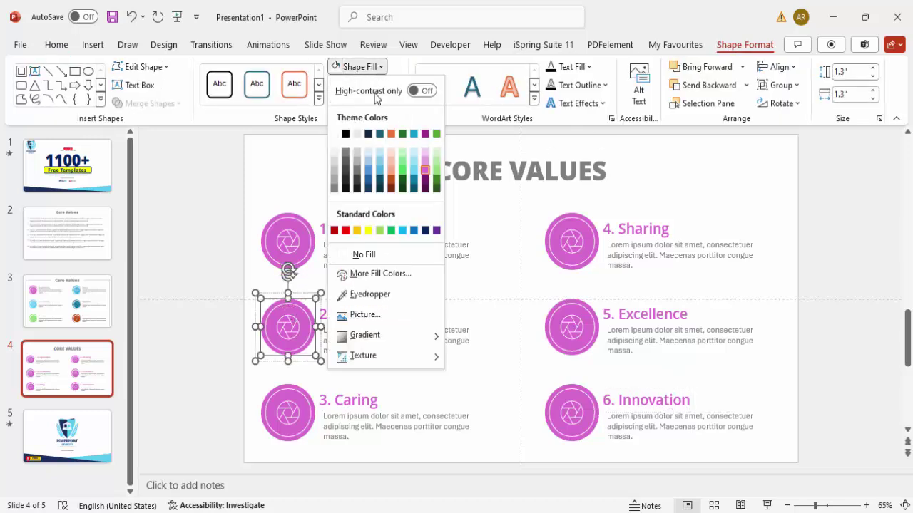
click(404, 180)
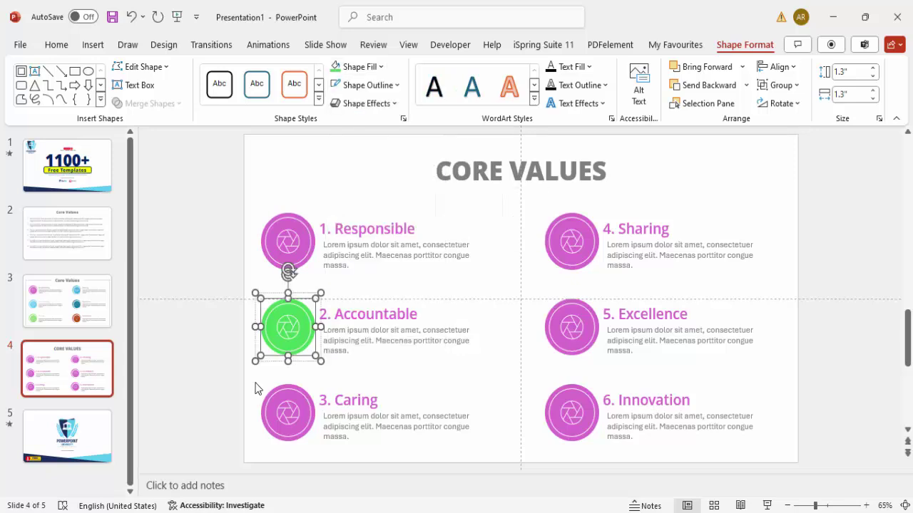
click(284, 395)
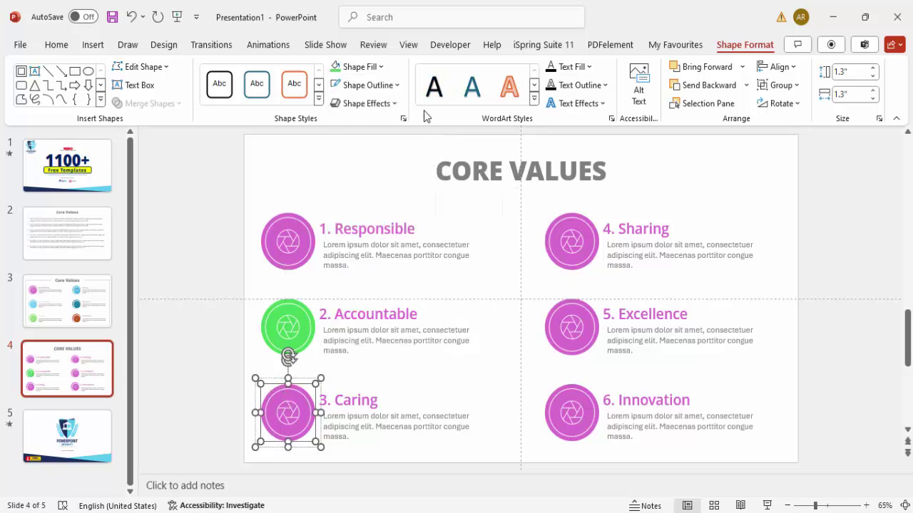
click(381, 67)
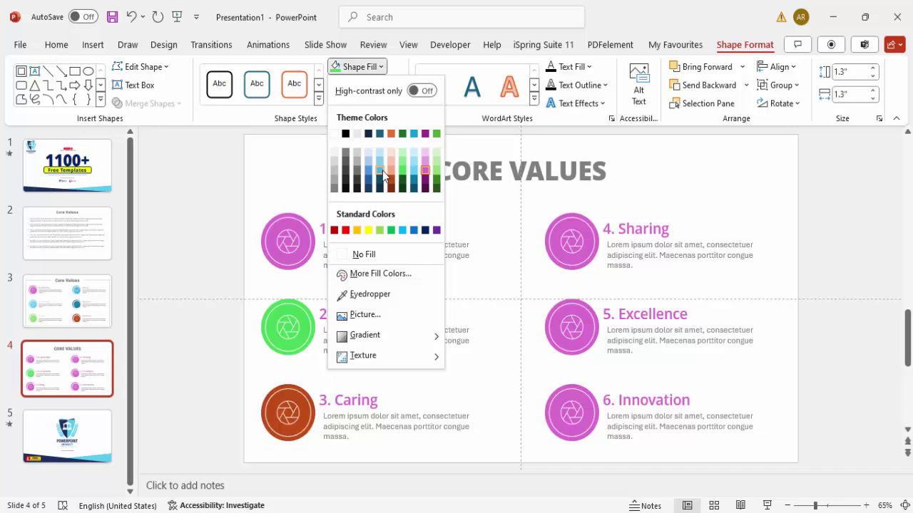
click(381, 171)
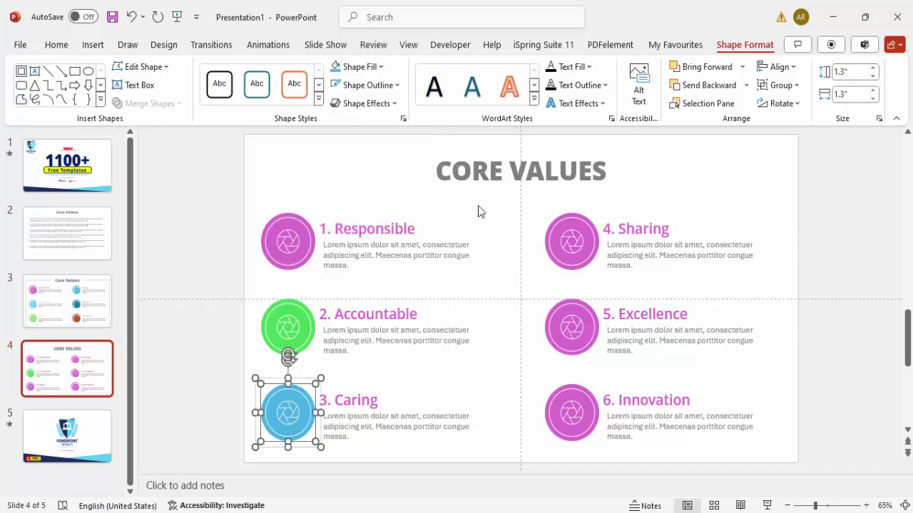
- Fill the Sharing circle blue and the Excellence circle dark green
click(577, 226)
click(381, 67)
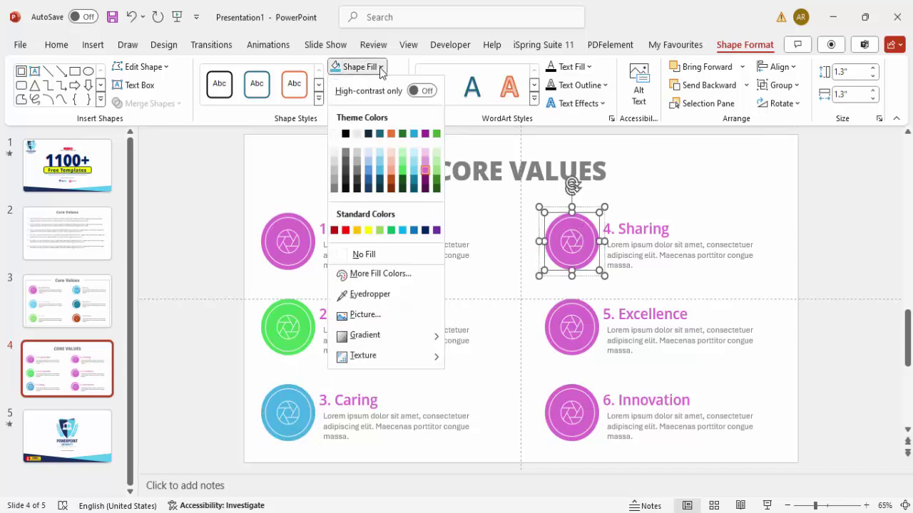
click(379, 172)
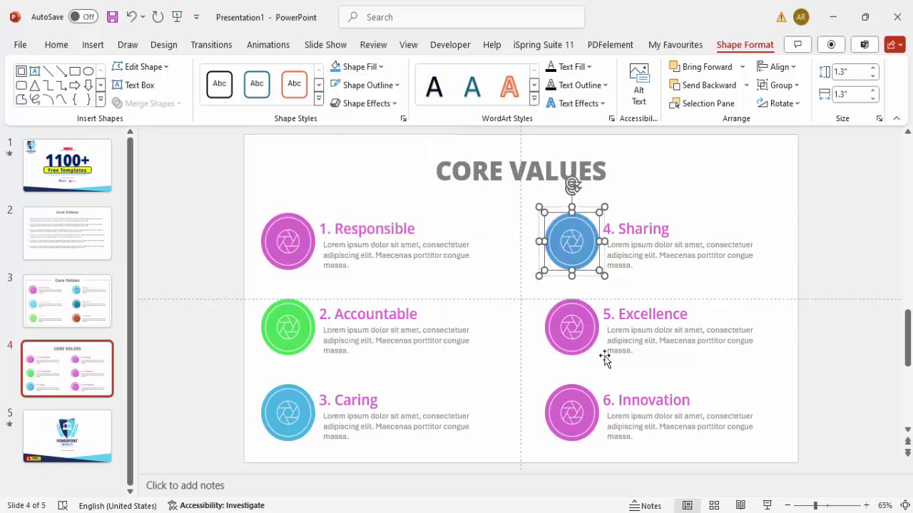
click(581, 316)
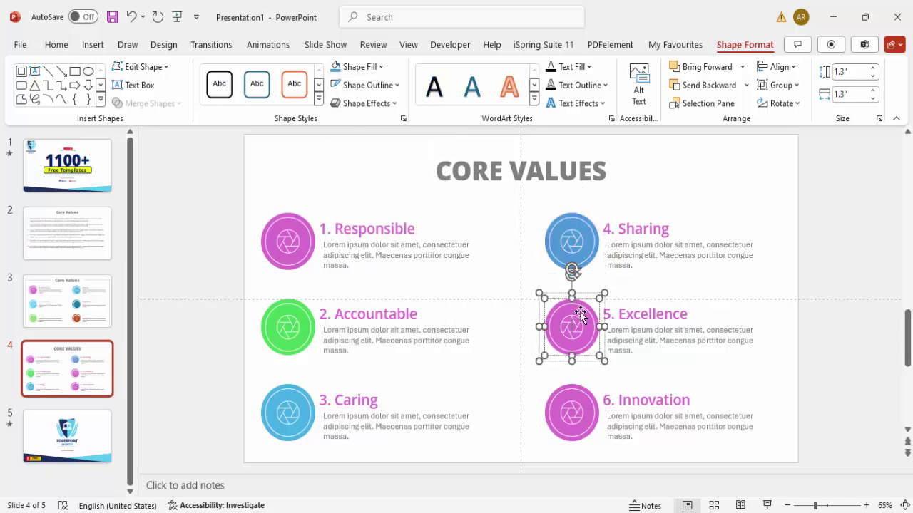
click(383, 70)
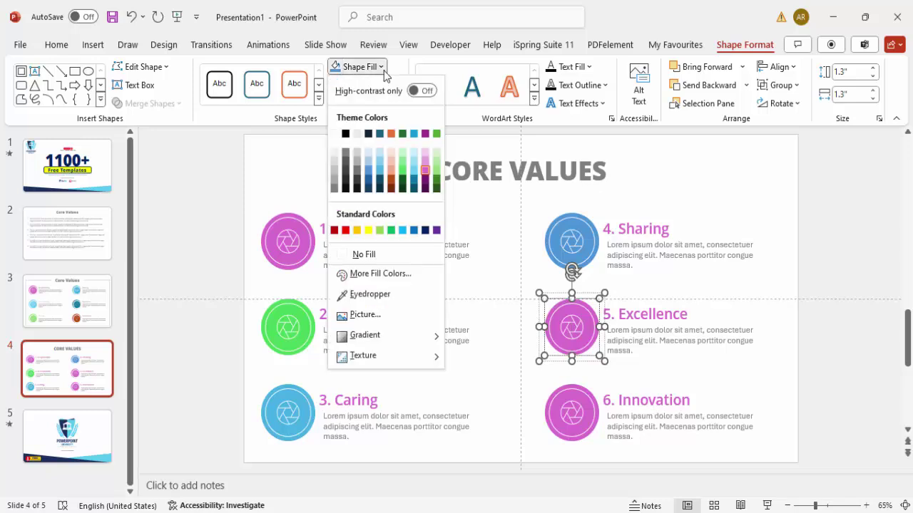
click(403, 187)
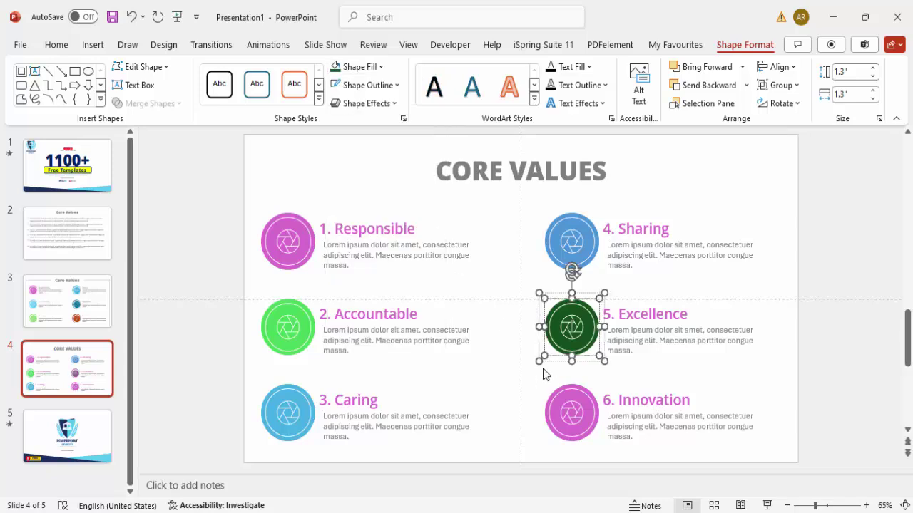
- Fill the Innovation circle grey
click(575, 396)
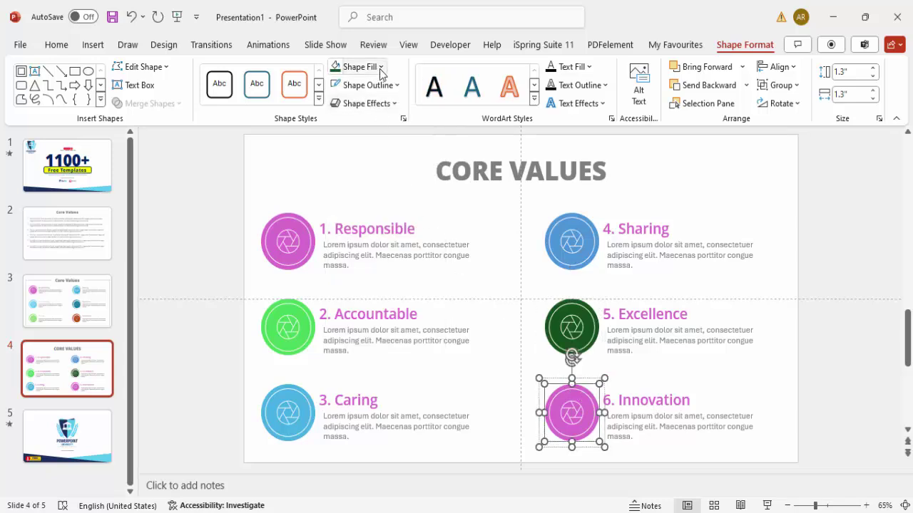
click(354, 66)
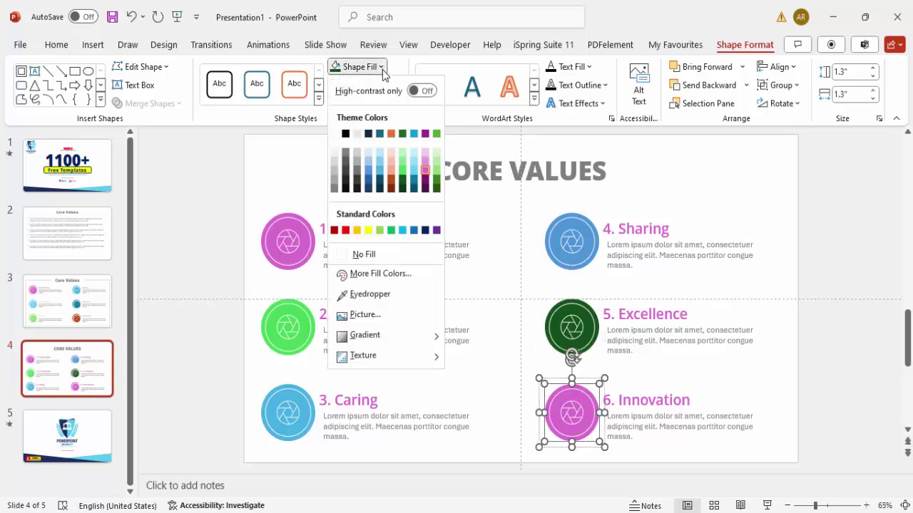
click(357, 172)
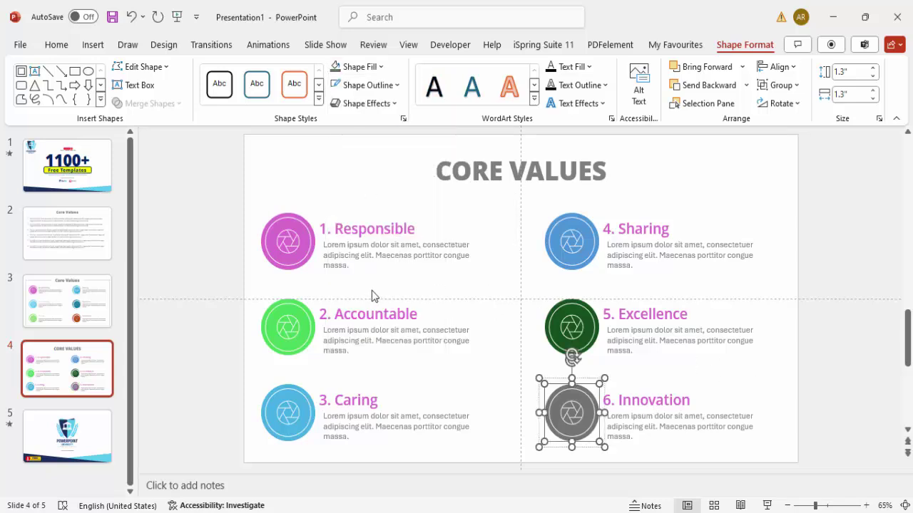
click(384, 314)
click(404, 306)
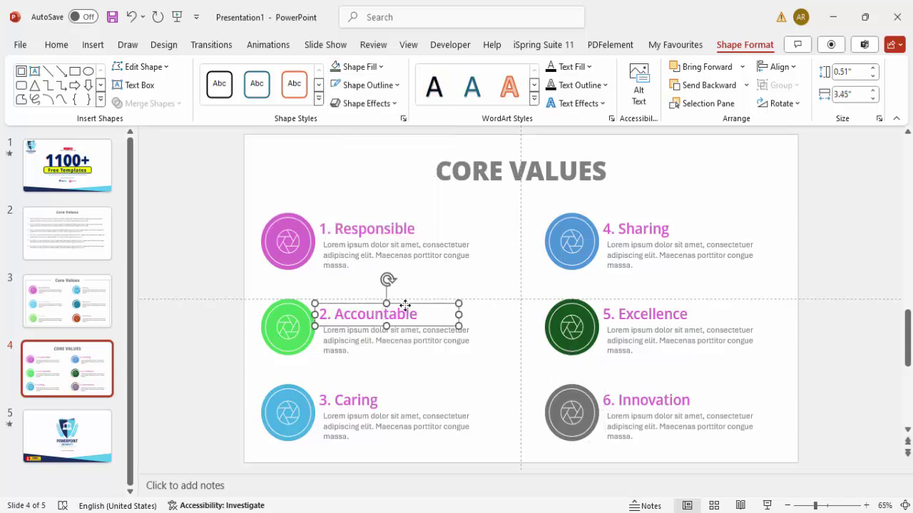
- Colour the 2. Accountable heading light green and the 3. Caring heading light blue
click(54, 45)
click(370, 96)
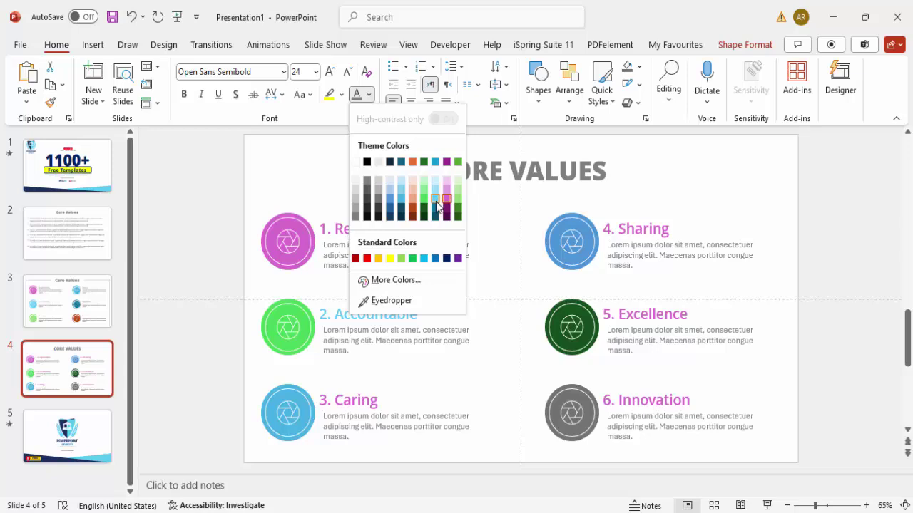
click(458, 203)
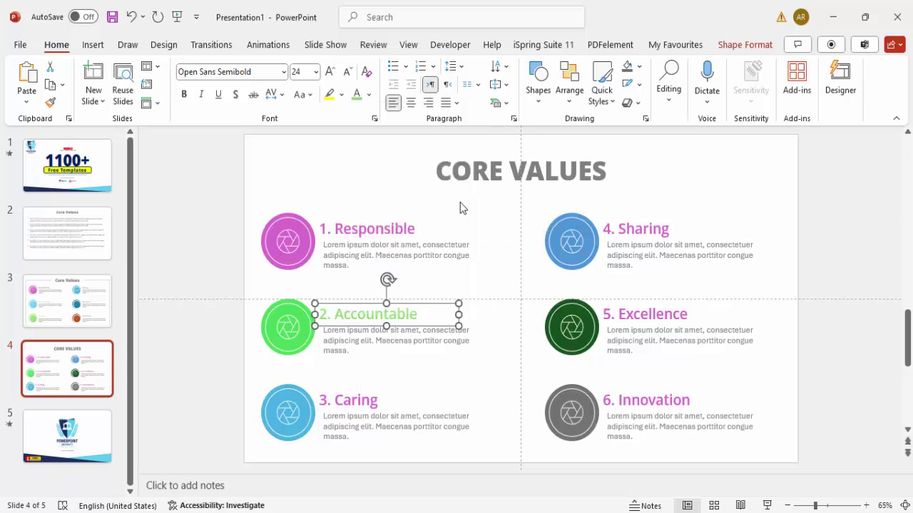
click(372, 391)
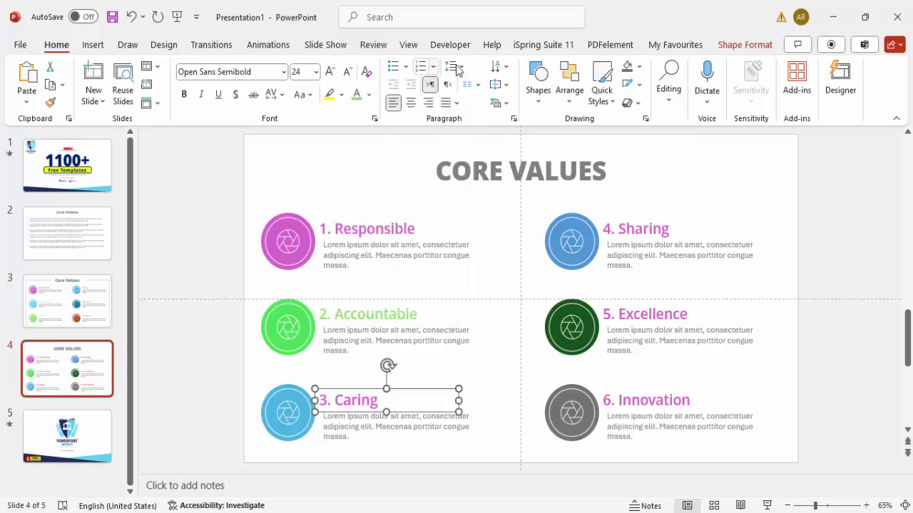
click(368, 94)
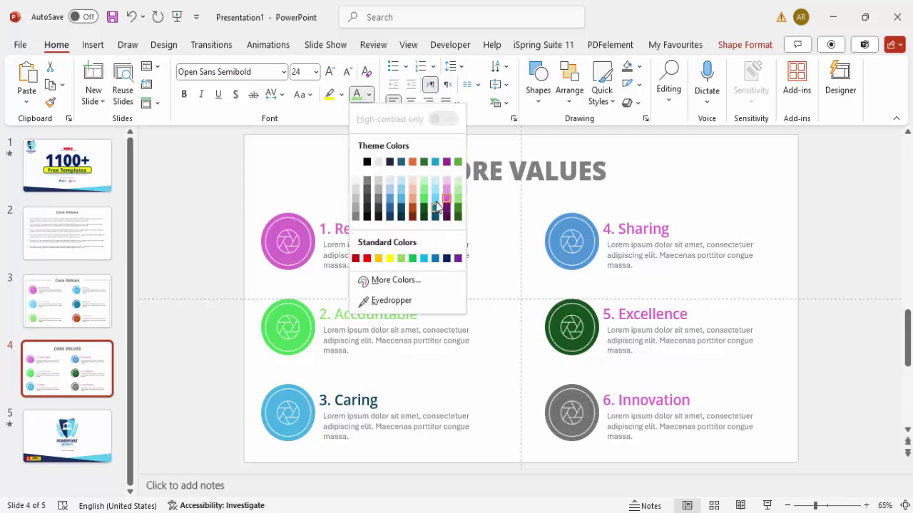
click(436, 206)
- Colour the Sharing, Excellence and Innovation headings teal, dark green and dark grey
click(686, 227)
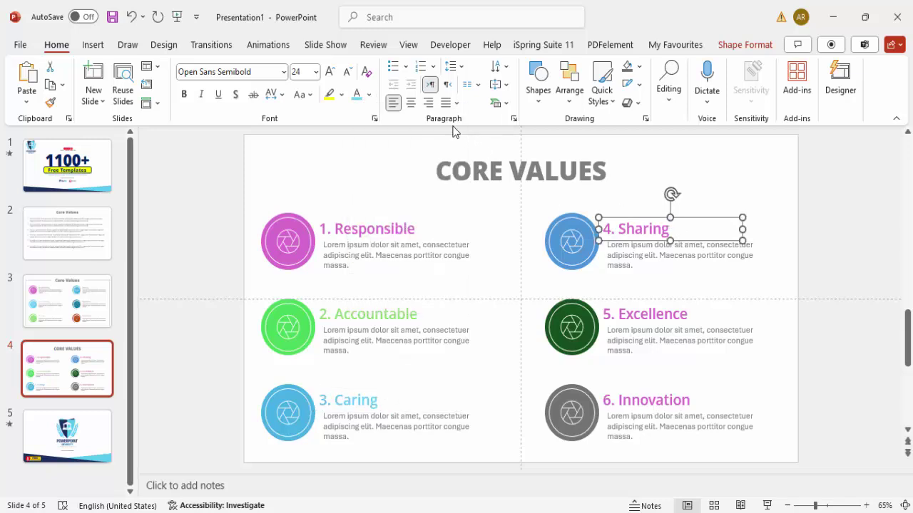
click(369, 94)
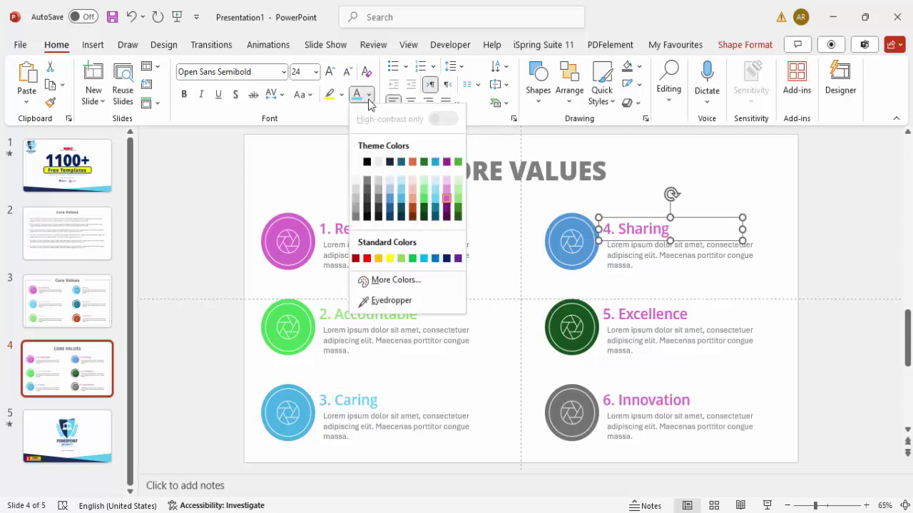
click(437, 207)
click(688, 315)
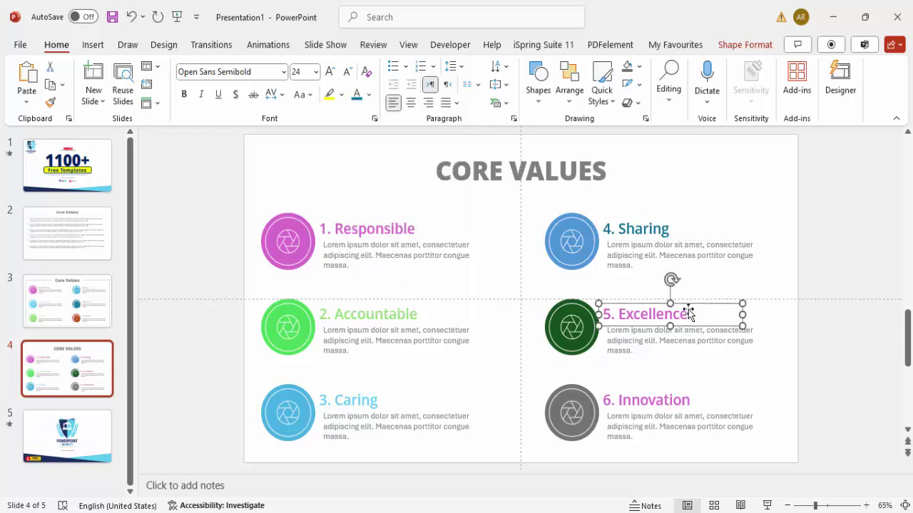
click(368, 94)
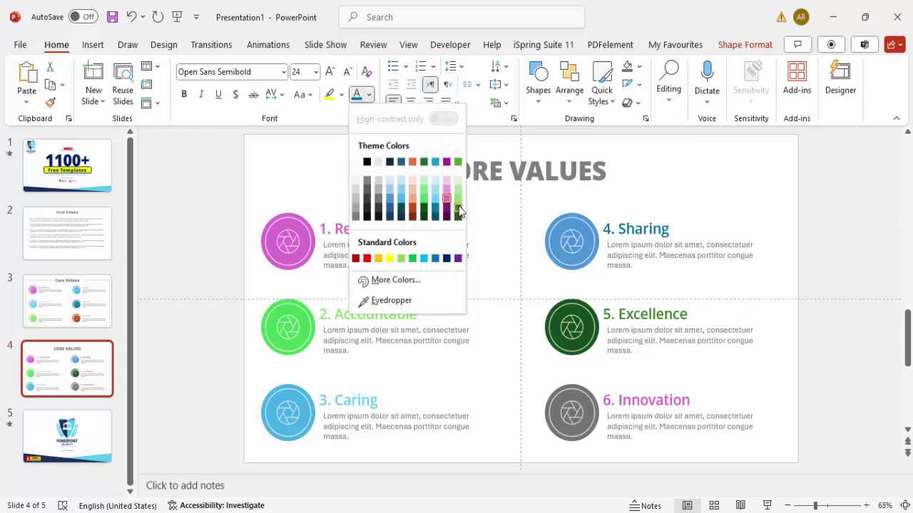
click(459, 211)
click(671, 391)
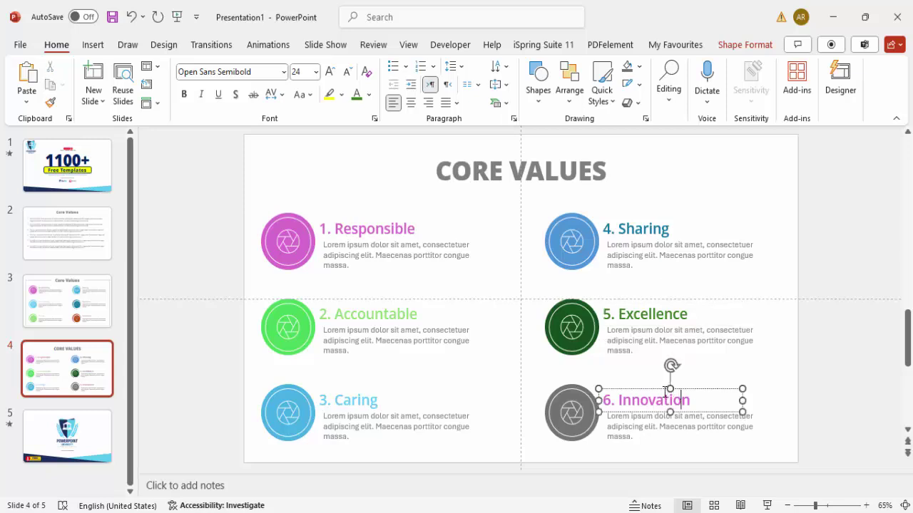
click(369, 94)
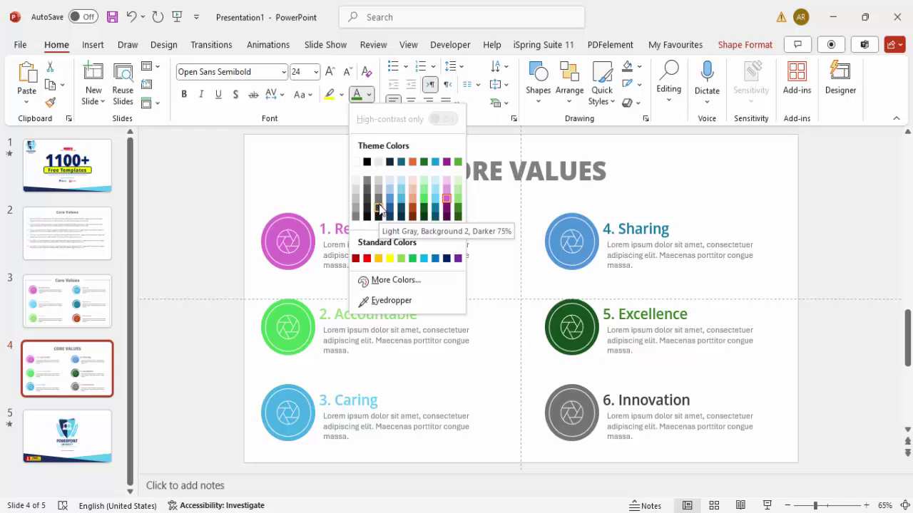
click(380, 207)
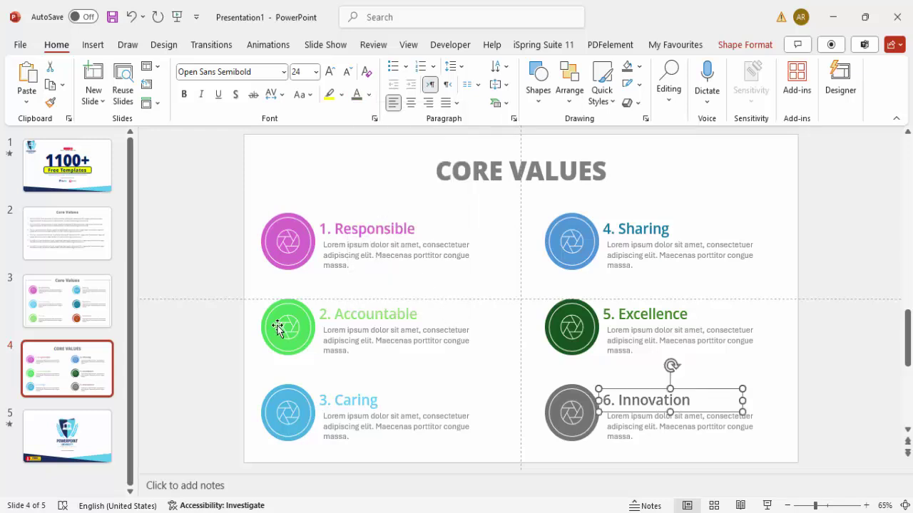
click(299, 337)
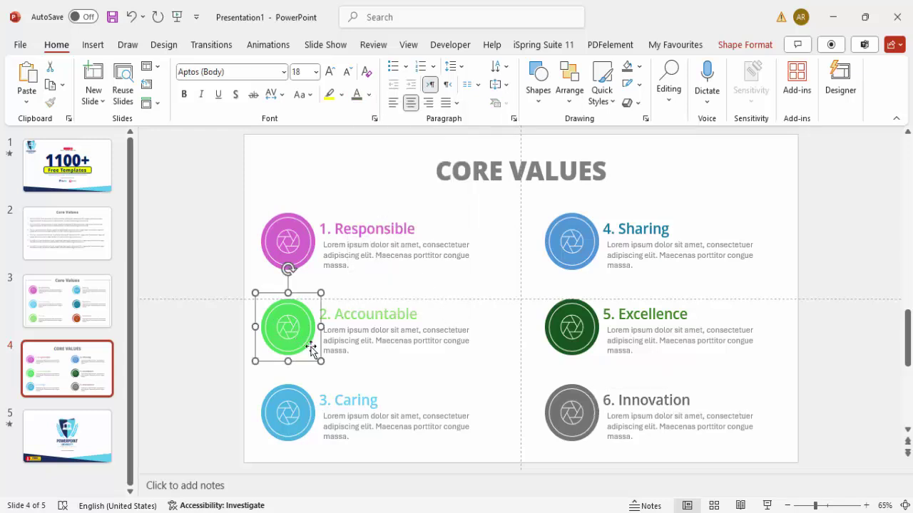
- Replace the Accountable circle's shutter icon with the smiling halo face icon from the icon library
click(292, 321)
drag(225, 308, 323, 368)
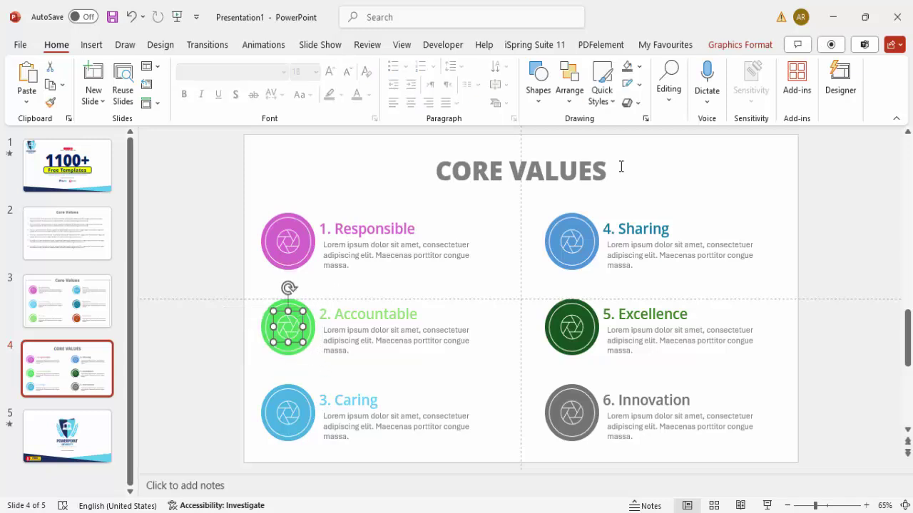
click(727, 45)
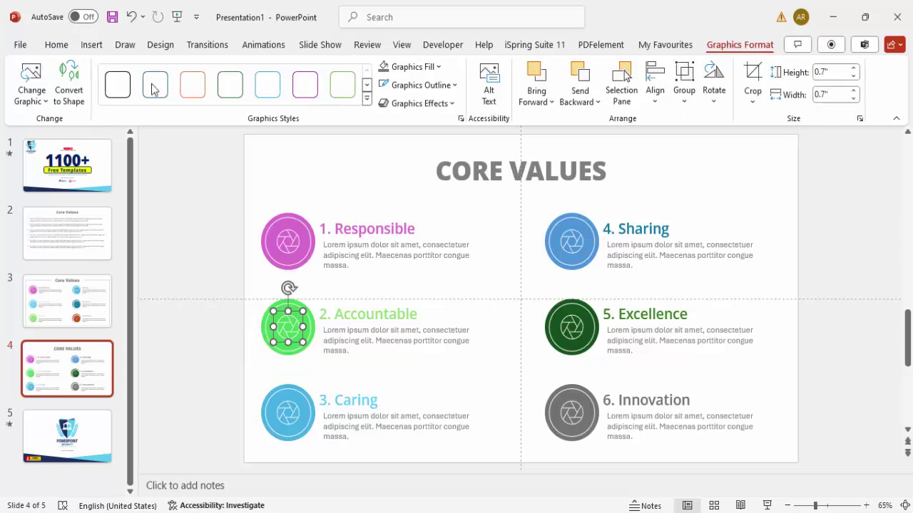
click(39, 103)
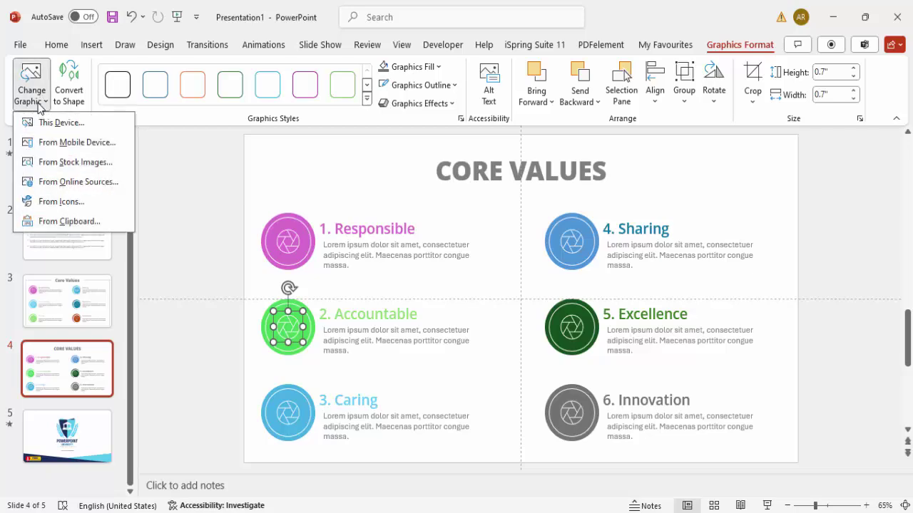
click(60, 202)
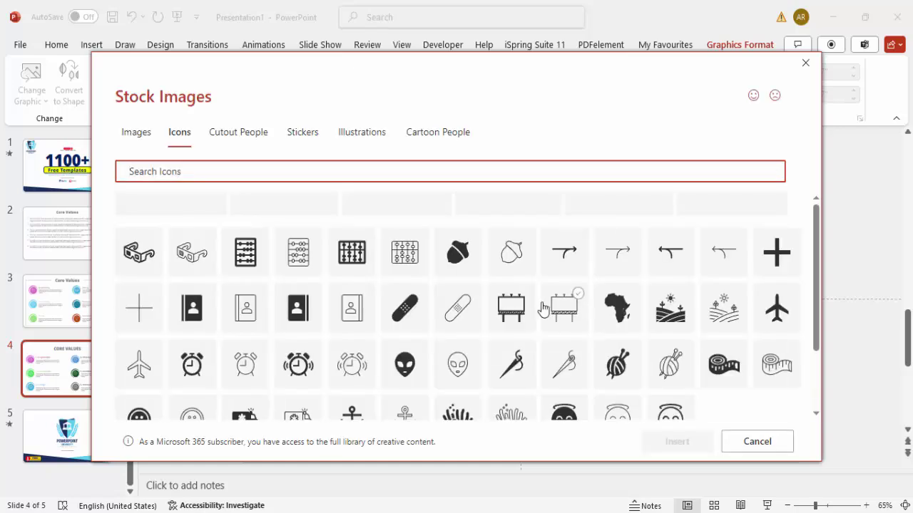
scroll(550, 307, down, 1)
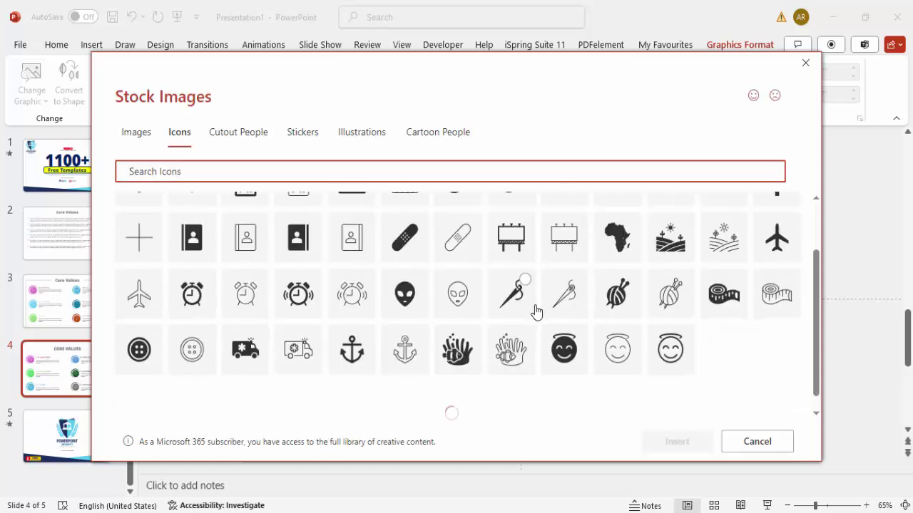
click(566, 355)
click(681, 443)
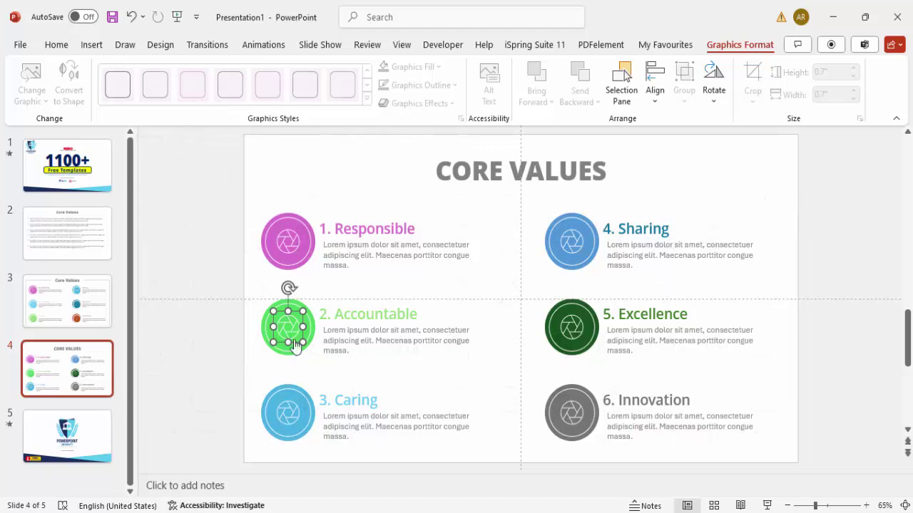
drag(211, 385, 308, 438)
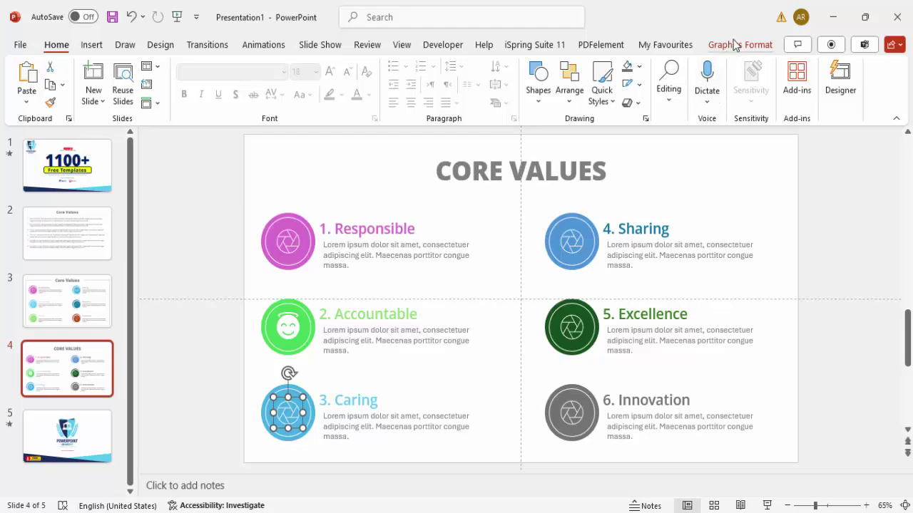
- Search the icon library for 'han' and swap the Caring icon for an open-hand icon
click(739, 44)
click(39, 102)
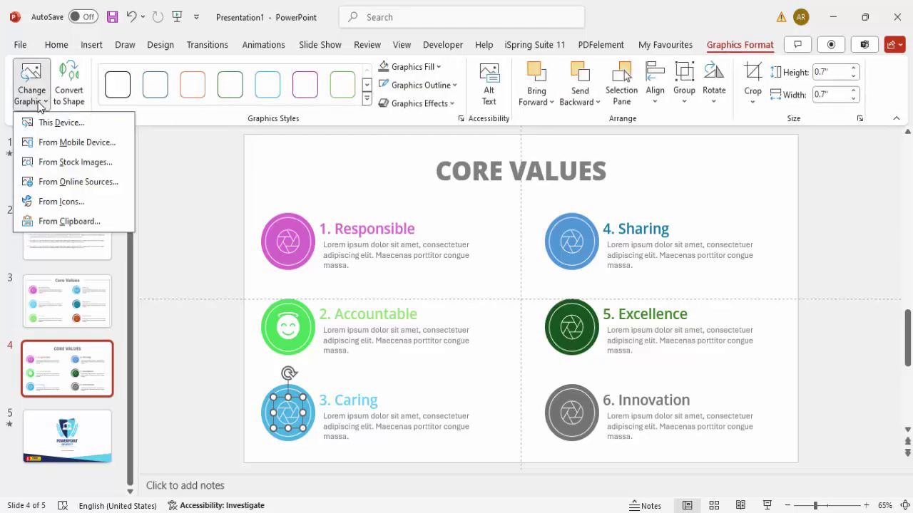
click(64, 200)
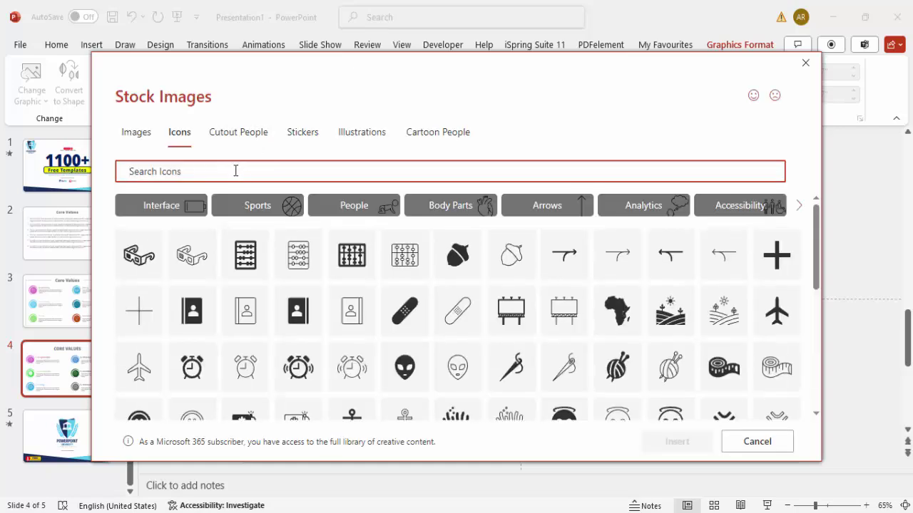
text(hand)
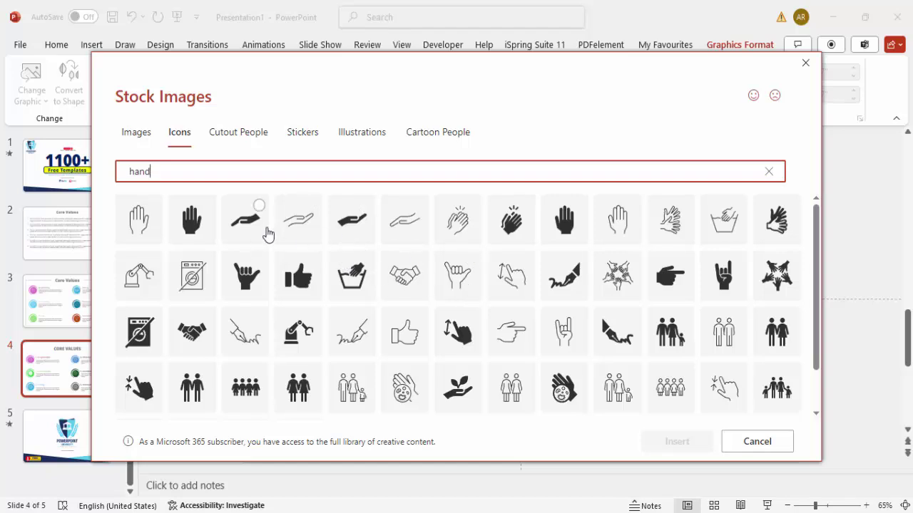
click(350, 232)
click(673, 441)
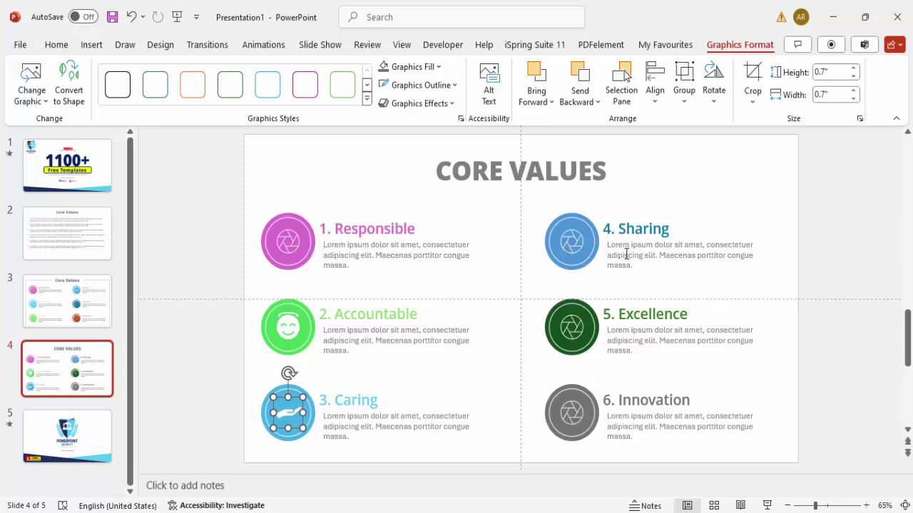
click(733, 204)
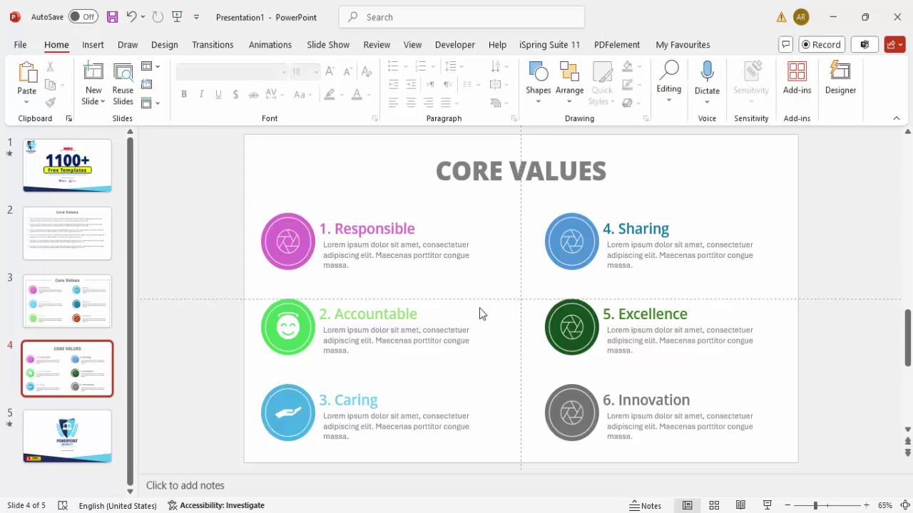
- Draw a thin, grey-filled Frame shape with no outline around the slide content
click(96, 46)
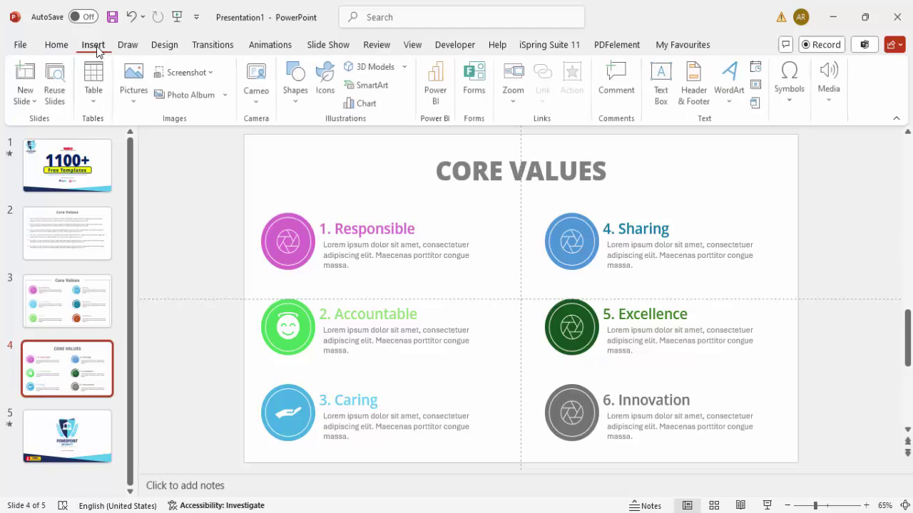
click(297, 84)
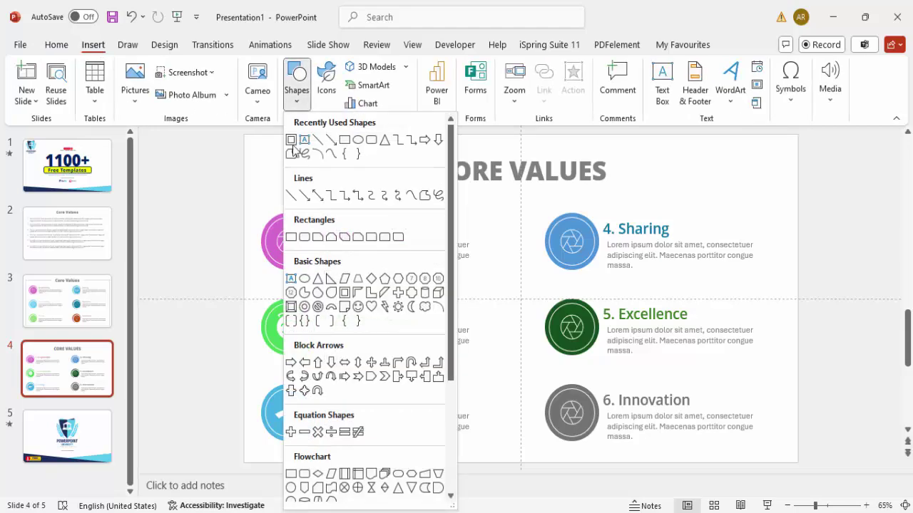
click(343, 295)
drag(245, 158, 788, 457)
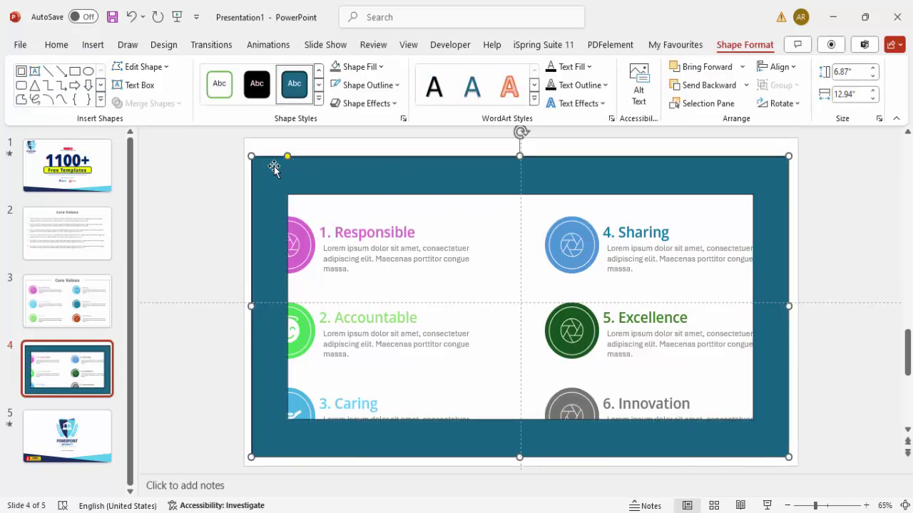
drag(288, 157, 253, 159)
click(363, 85)
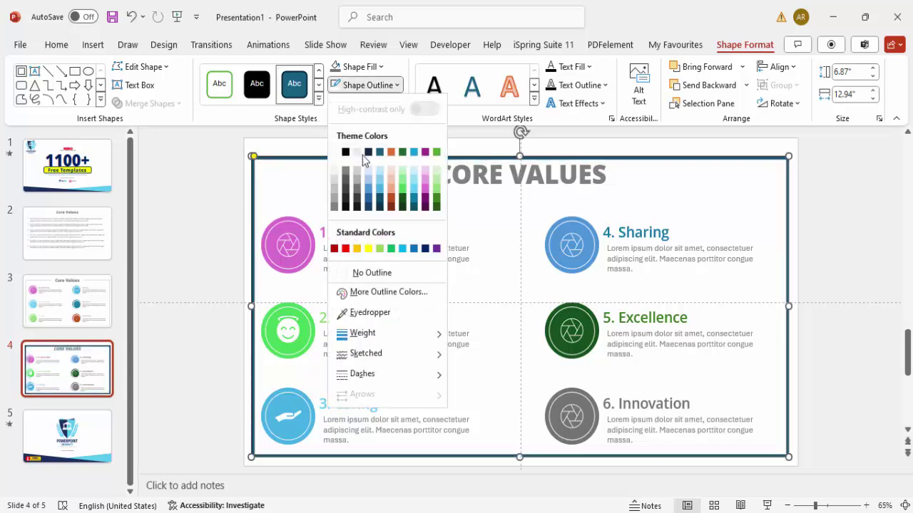
click(368, 274)
click(360, 66)
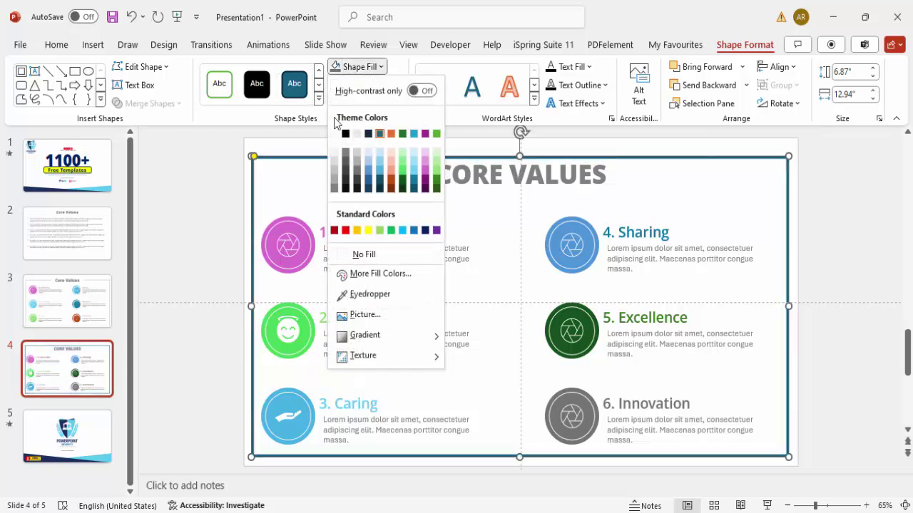
click(335, 179)
drag(520, 155, 517, 173)
- Bring the CORE VALUES title in front of the frame with a white fill, then show slide 2
click(591, 162)
click(584, 156)
click(742, 67)
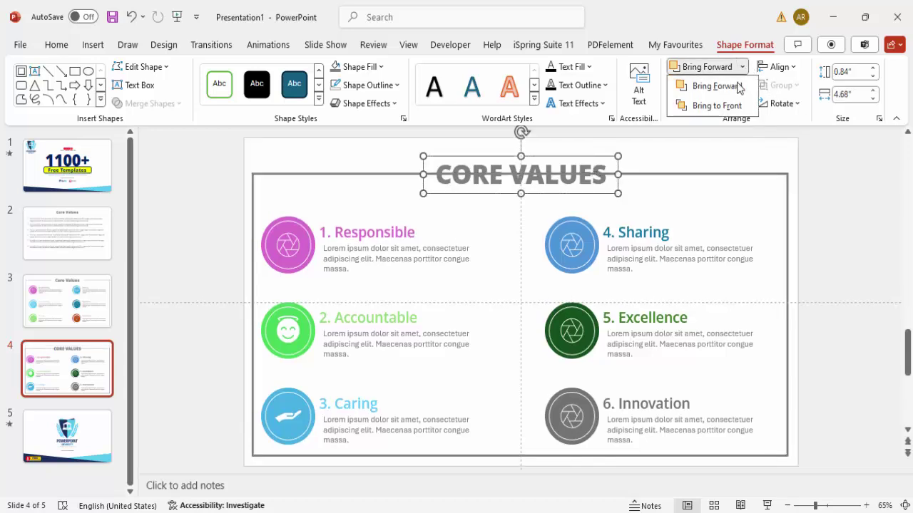
click(717, 106)
click(379, 70)
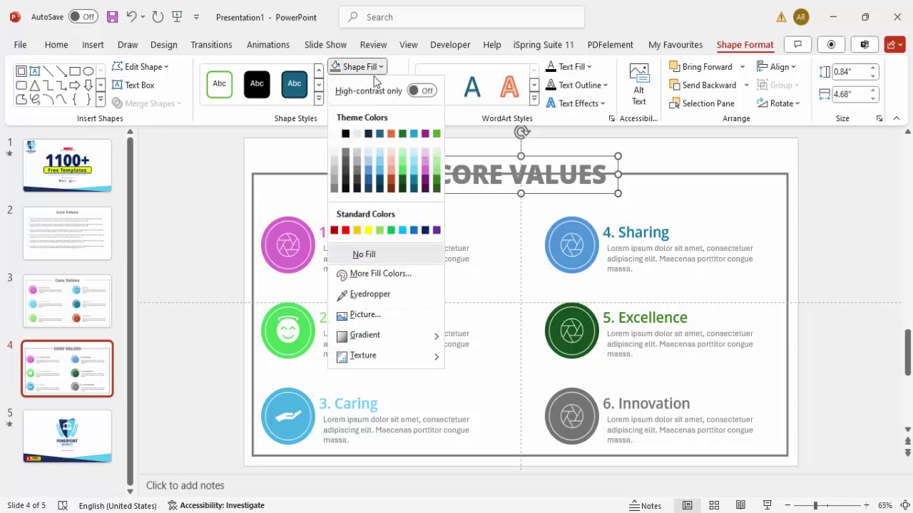
click(336, 132)
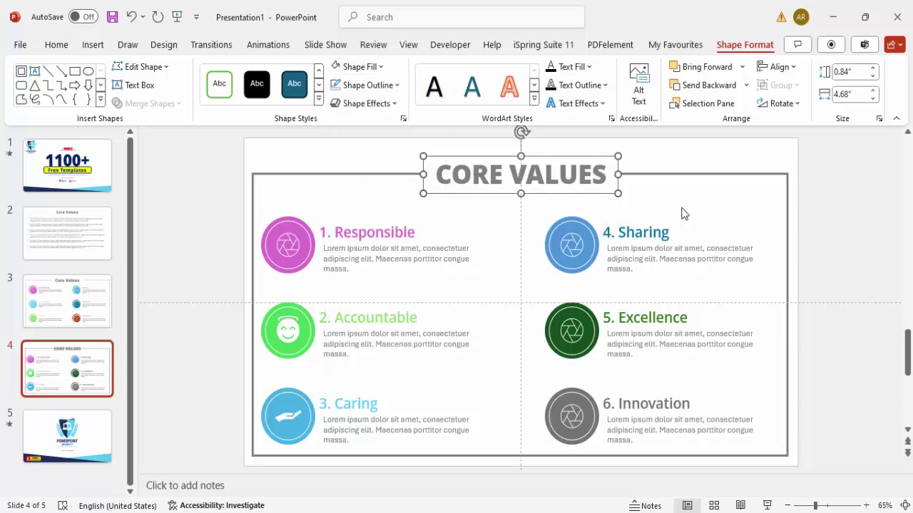
click(805, 257)
click(82, 235)
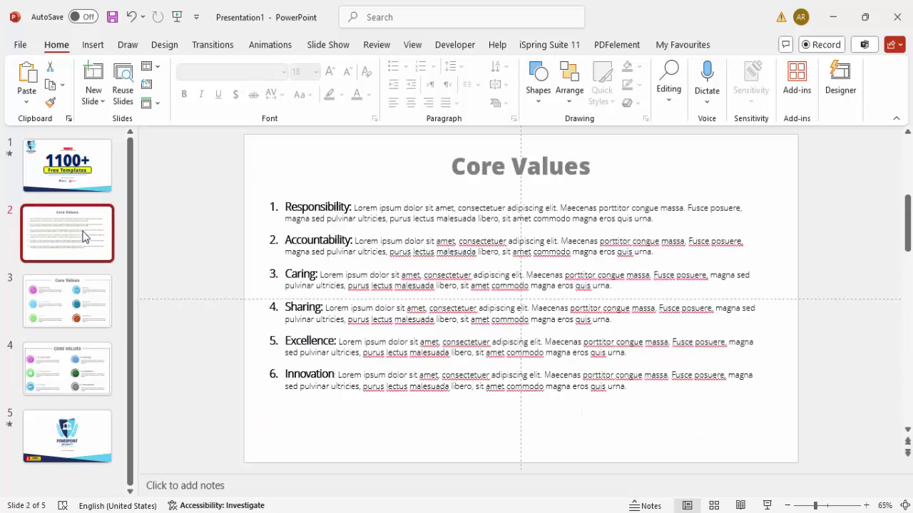